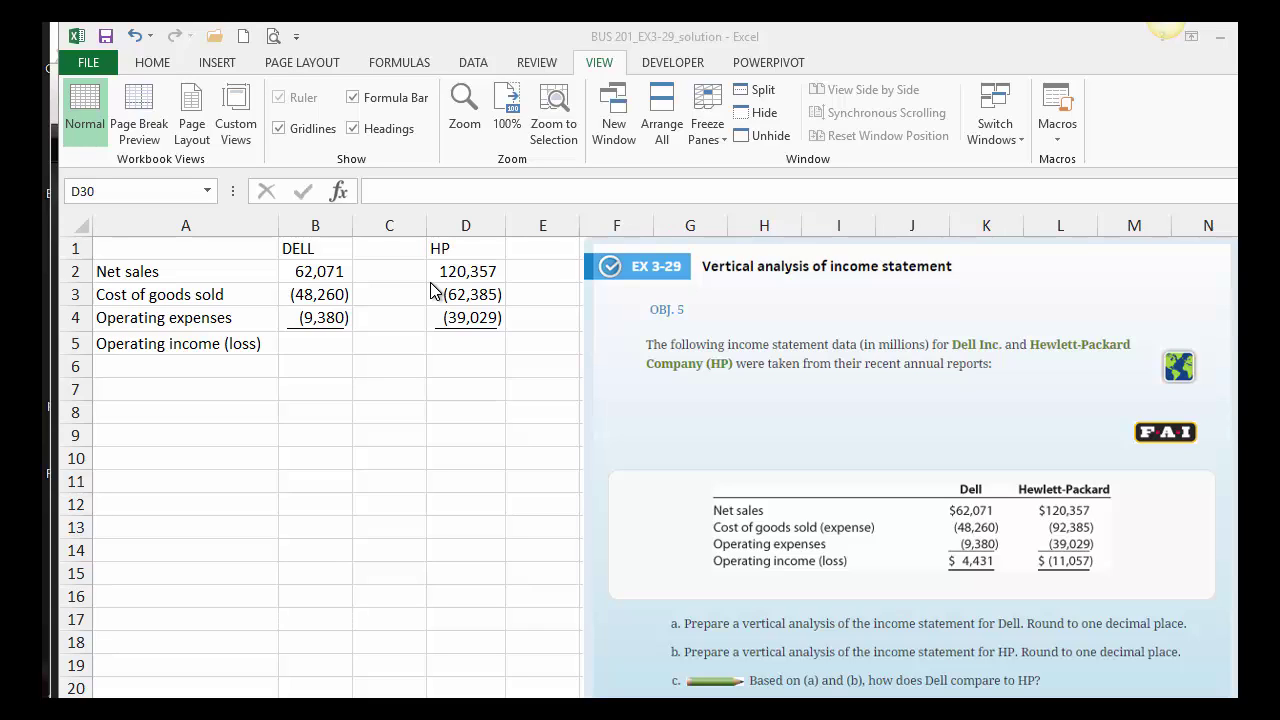
# Calculate Dell's operating income in cell B5 with the formula =sum(B2:B4).
pyautogui.click(330, 346)
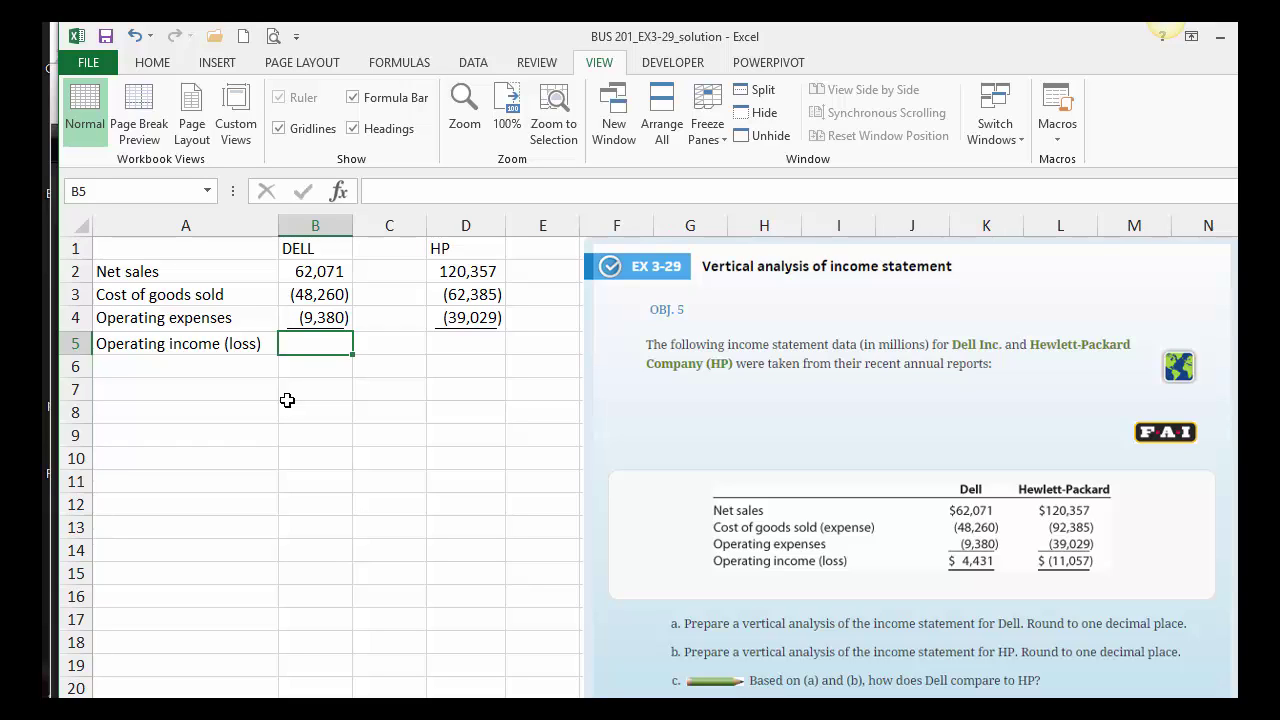
pyautogui.write('=')
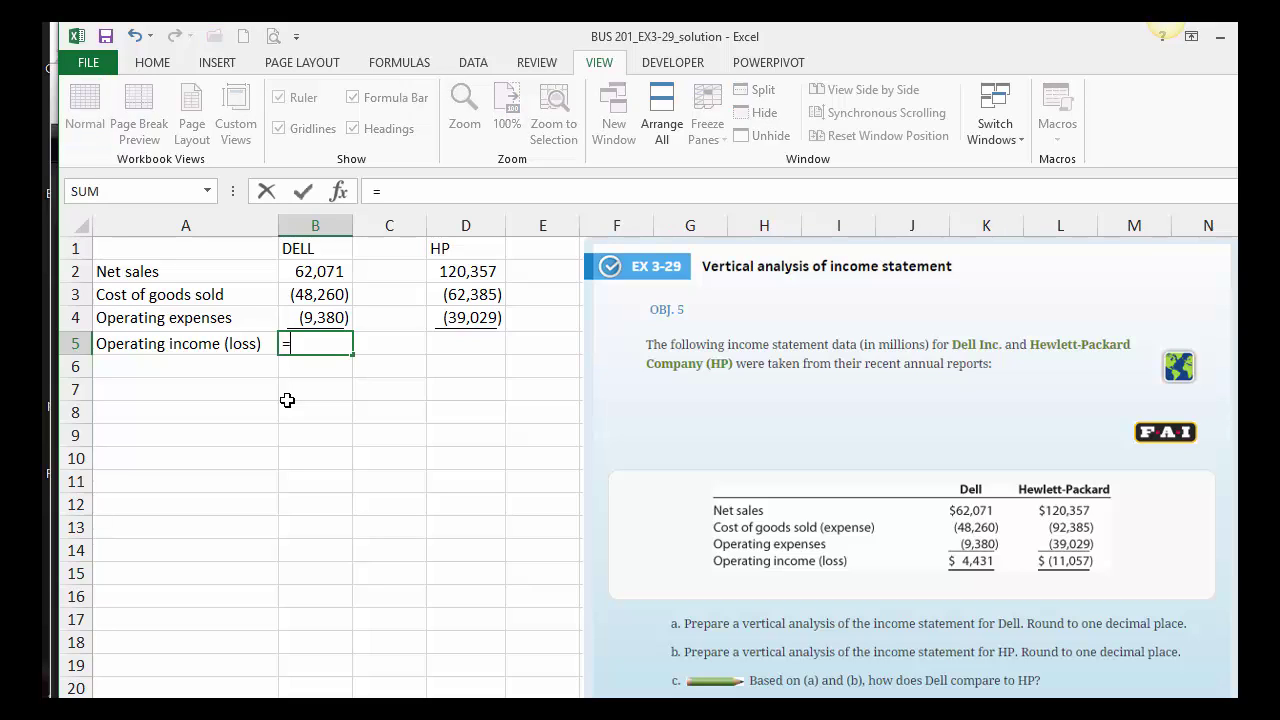
pyautogui.write('sum(')
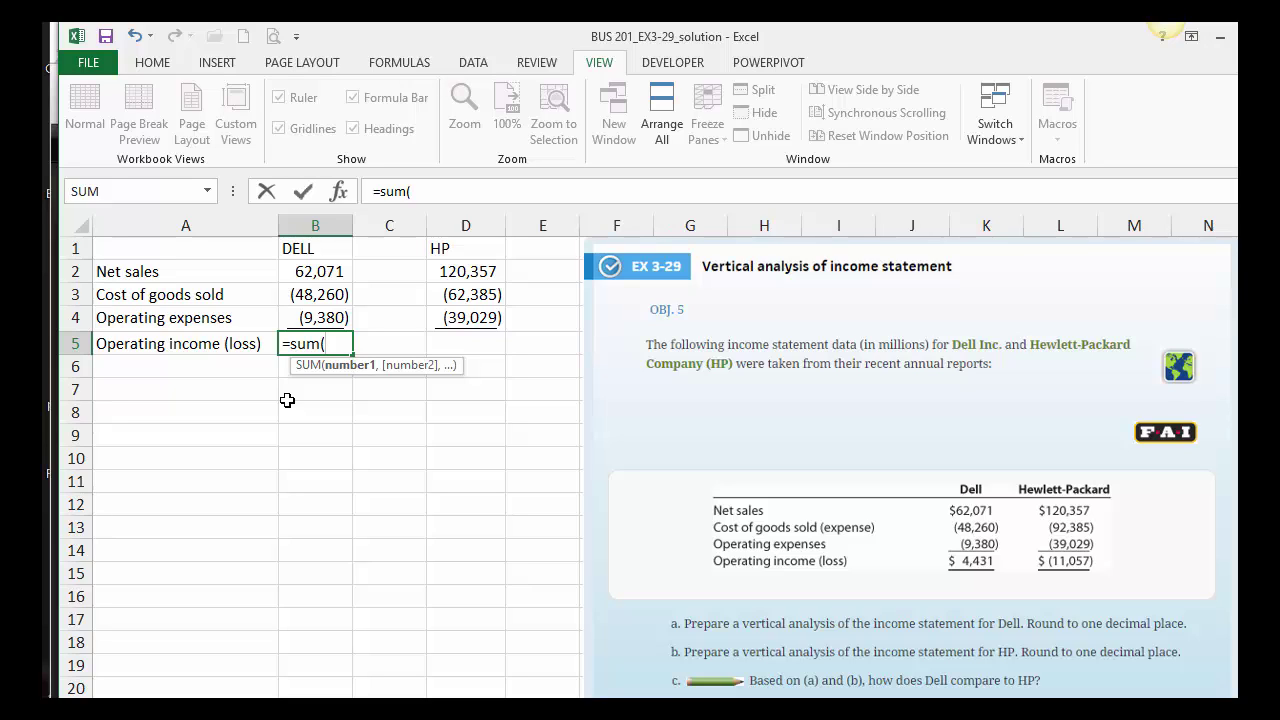
pyautogui.click(287, 272)
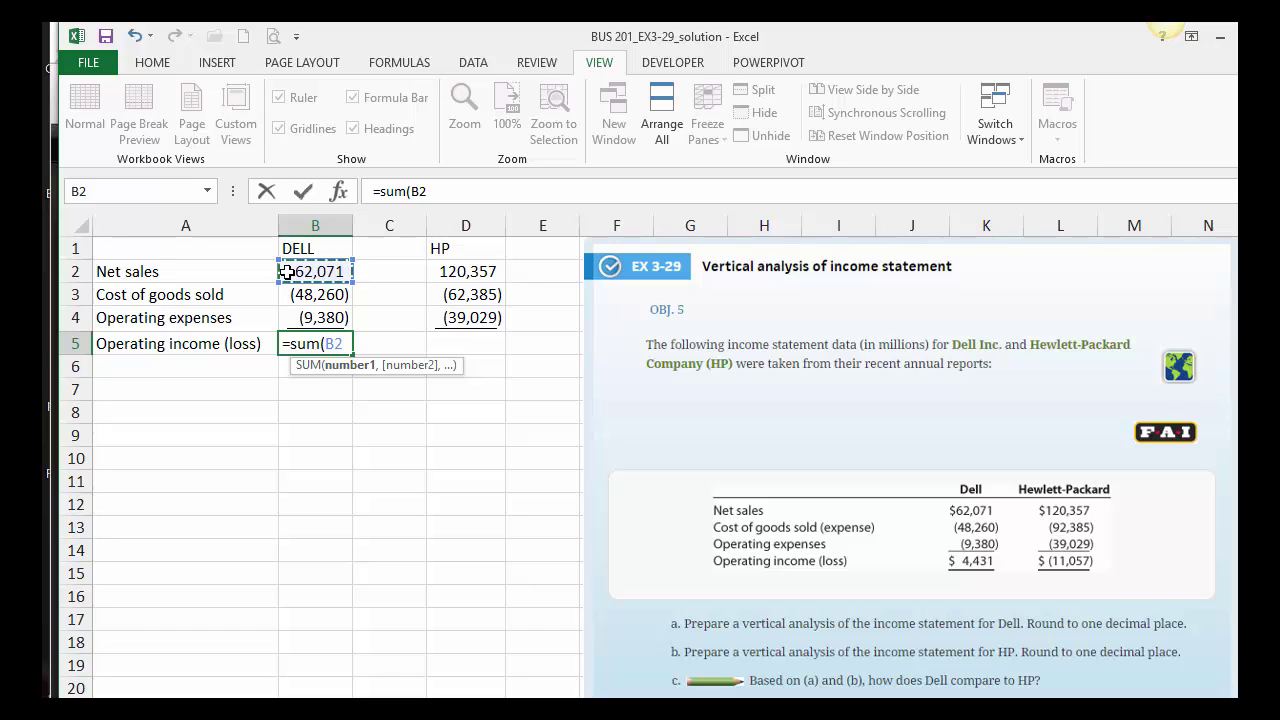
pyautogui.moveTo(287, 272); pyautogui.dragTo(288, 320)
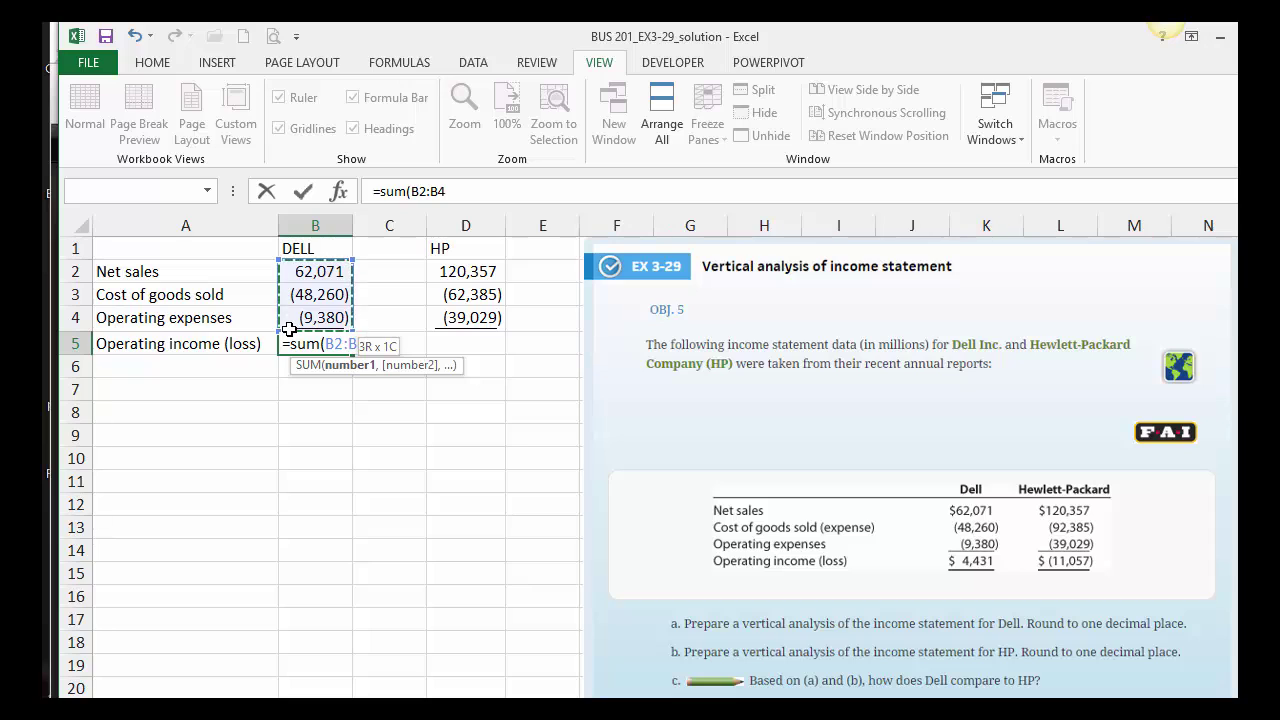
pyautogui.moveTo(289, 329); pyautogui.dragTo(289, 329)
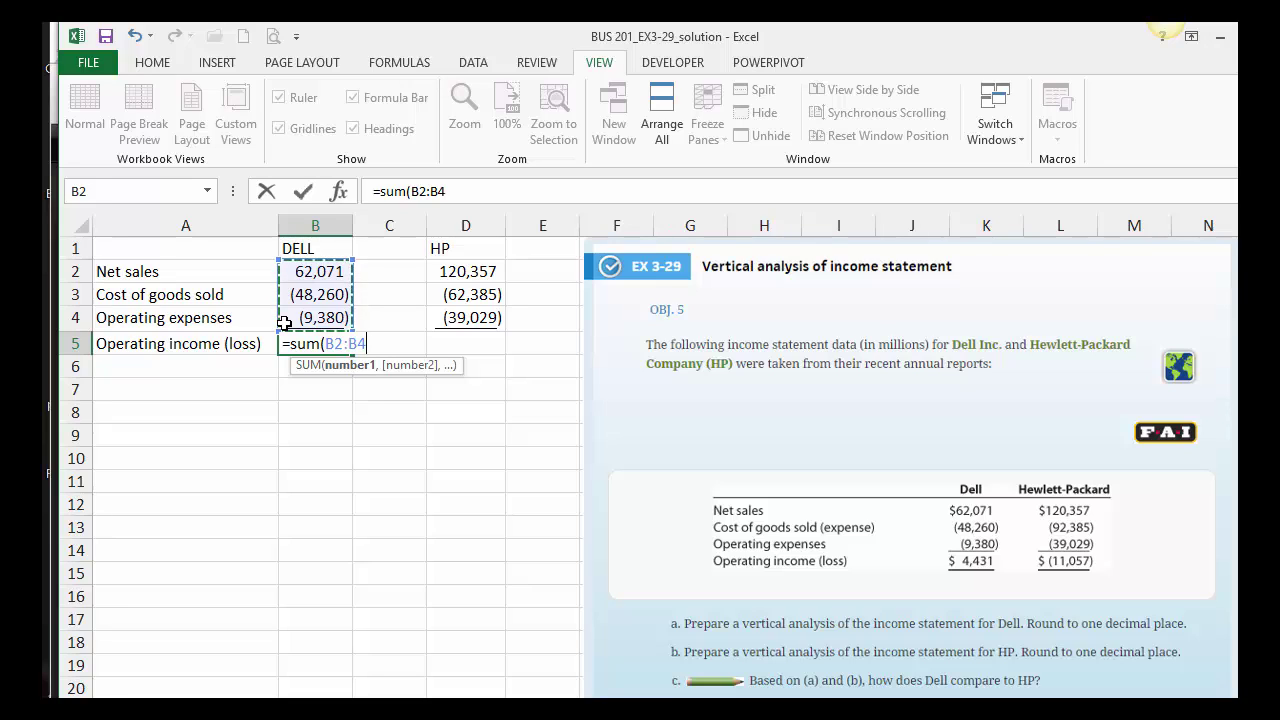
pyautogui.write(')')
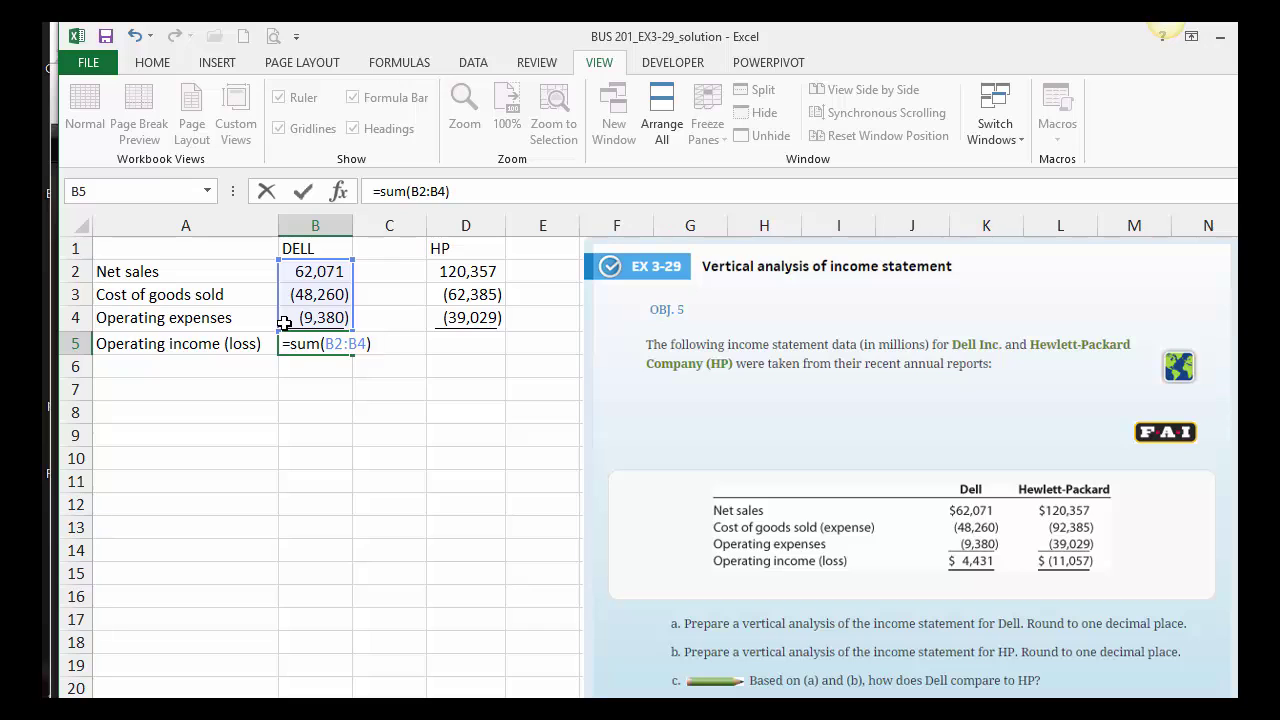
pyautogui.click(286, 376)
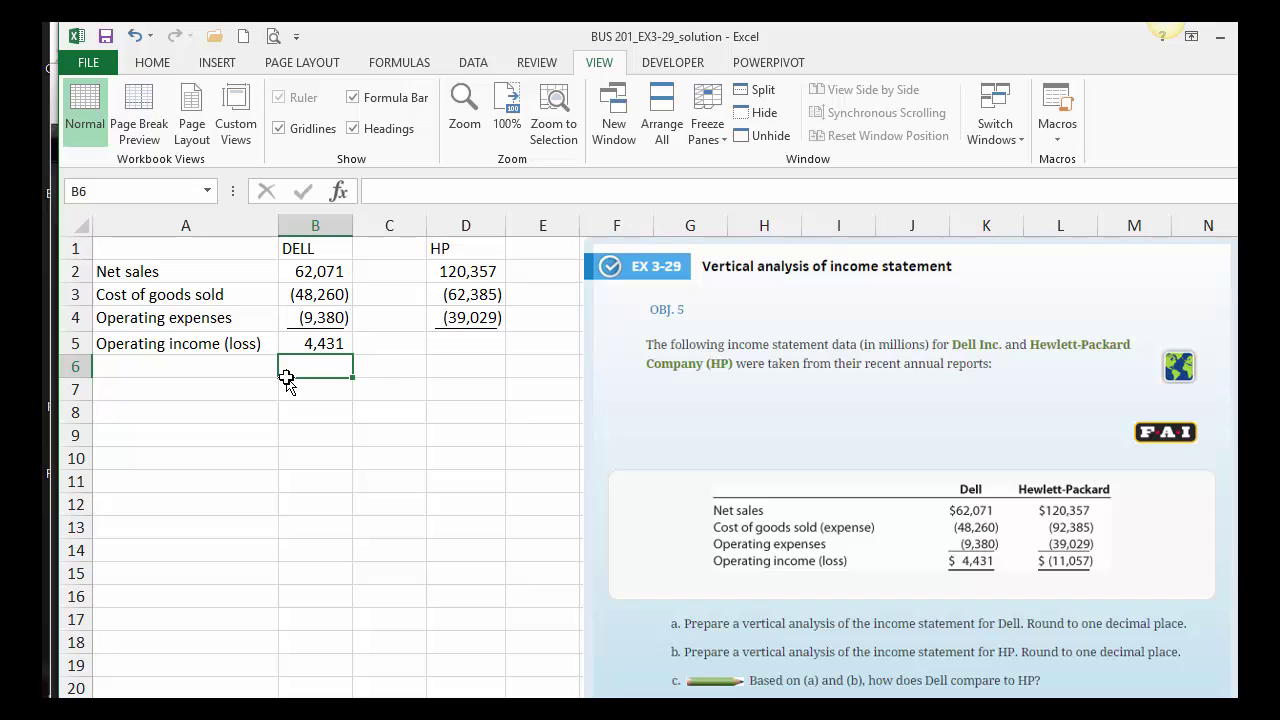
# Calculate HP's operating income in cell D5 with the formula =sum(D2:D4).
pyautogui.click(455, 350)
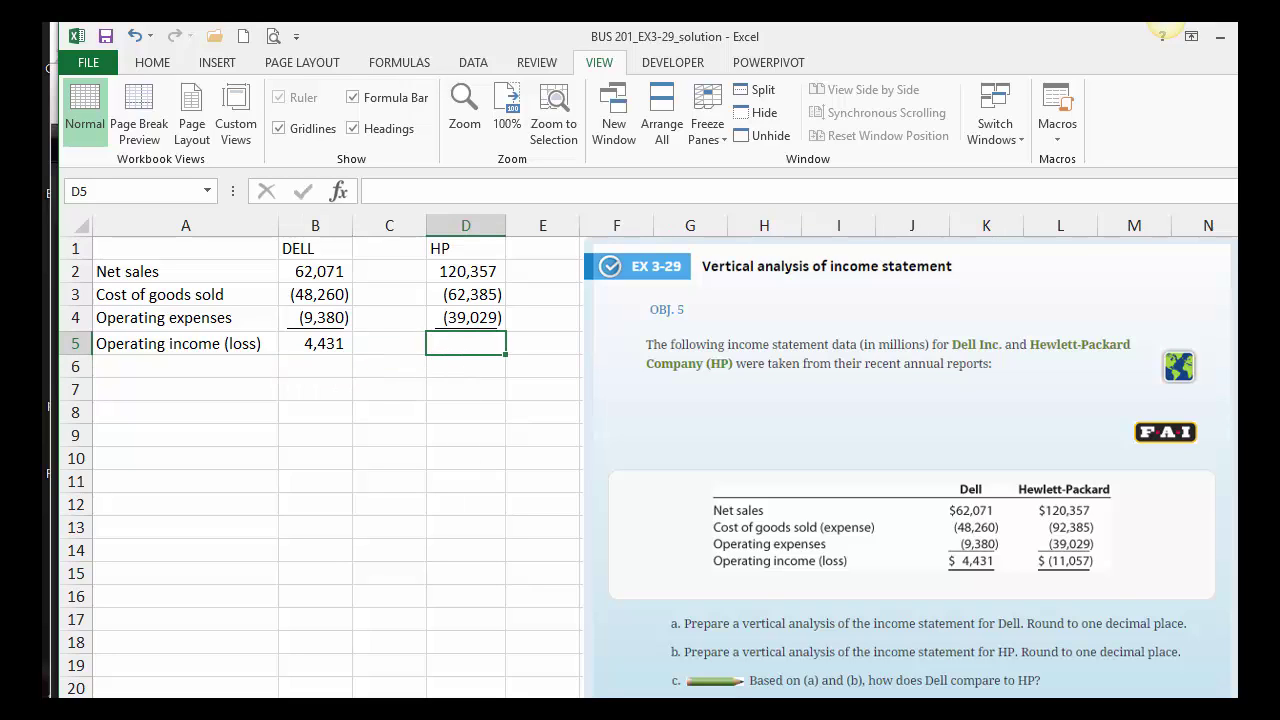
pyautogui.write('=sum')
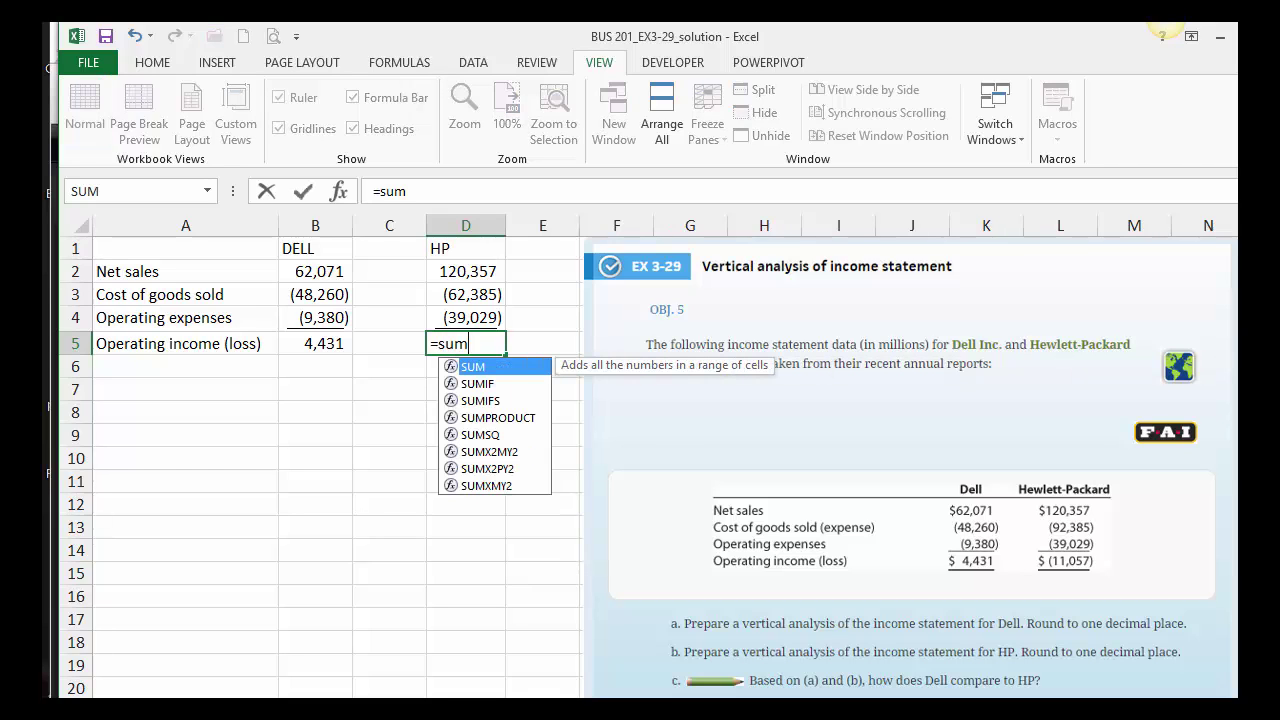
pyautogui.write('(')
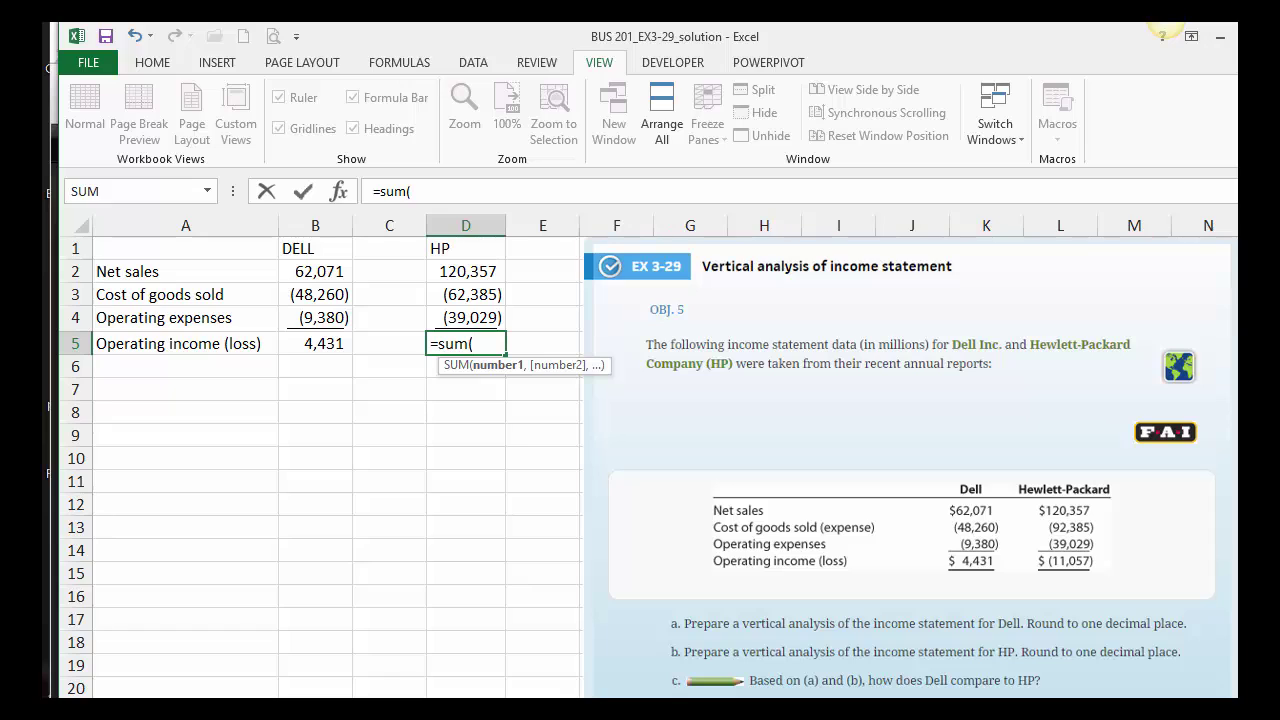
pyautogui.click(433, 272)
pyautogui.moveTo(433, 272); pyautogui.dragTo(440, 321)
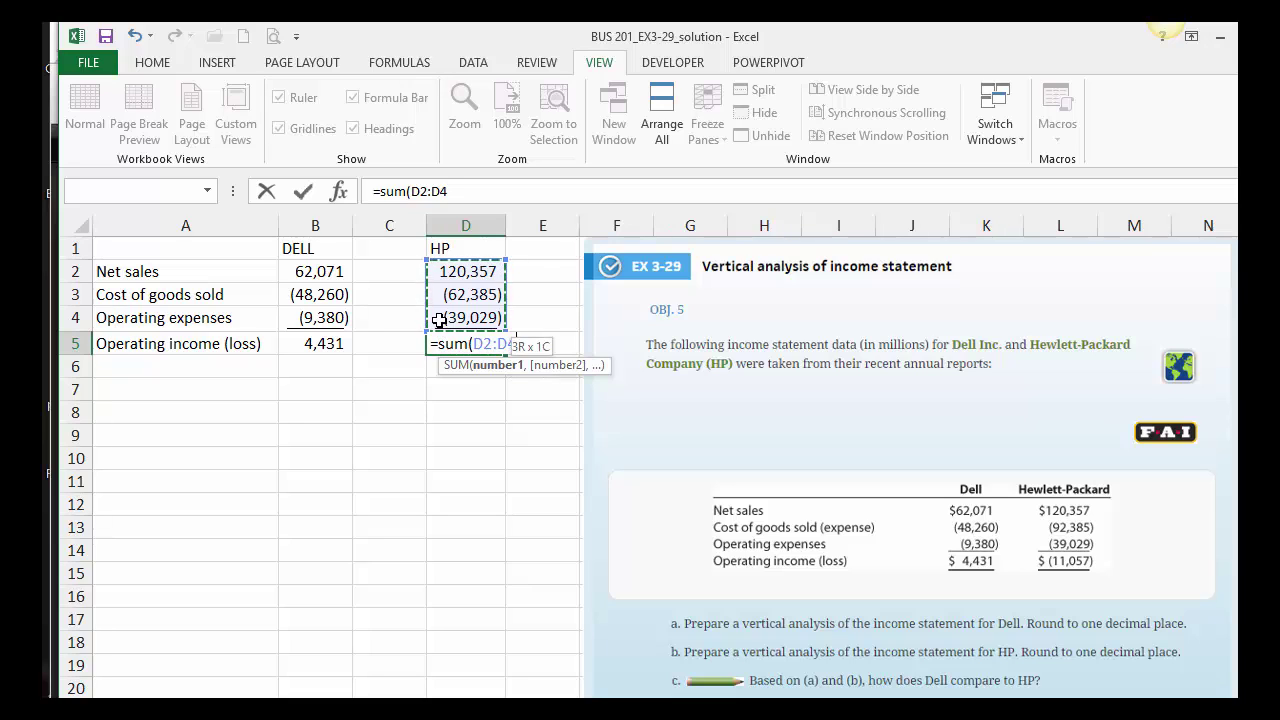
pyautogui.moveTo(440, 320); pyautogui.dragTo(440, 320)
pyautogui.write(')')
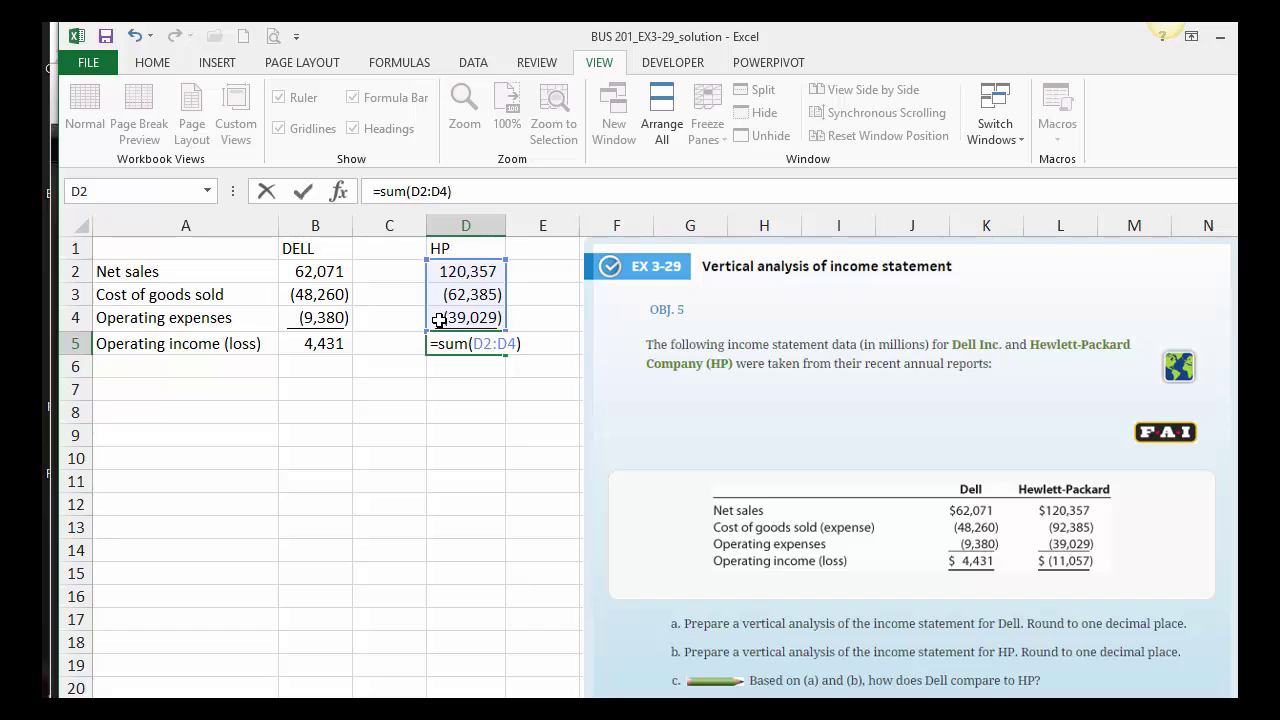
pyautogui.press('Return')
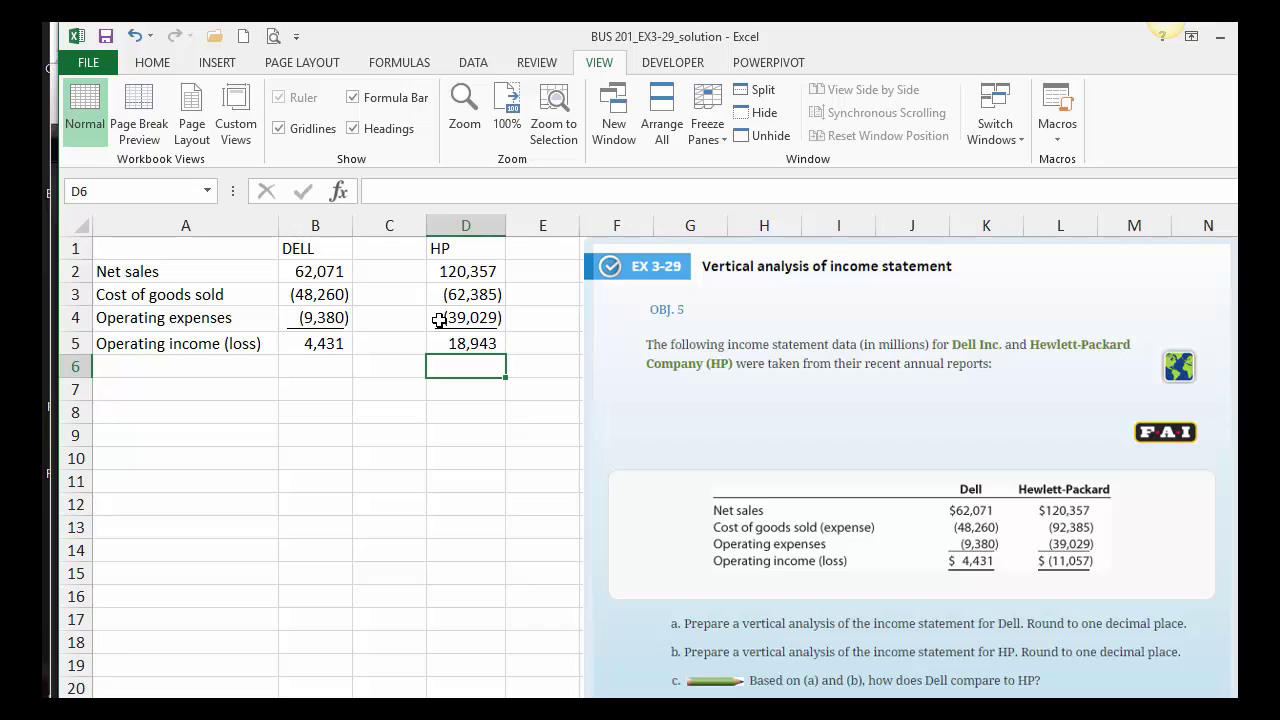
# Enter =B2/$B$2 in cell C2 to express Dell's net sales as a share of net sales, with an absolute denominator.
pyautogui.click(400, 266)
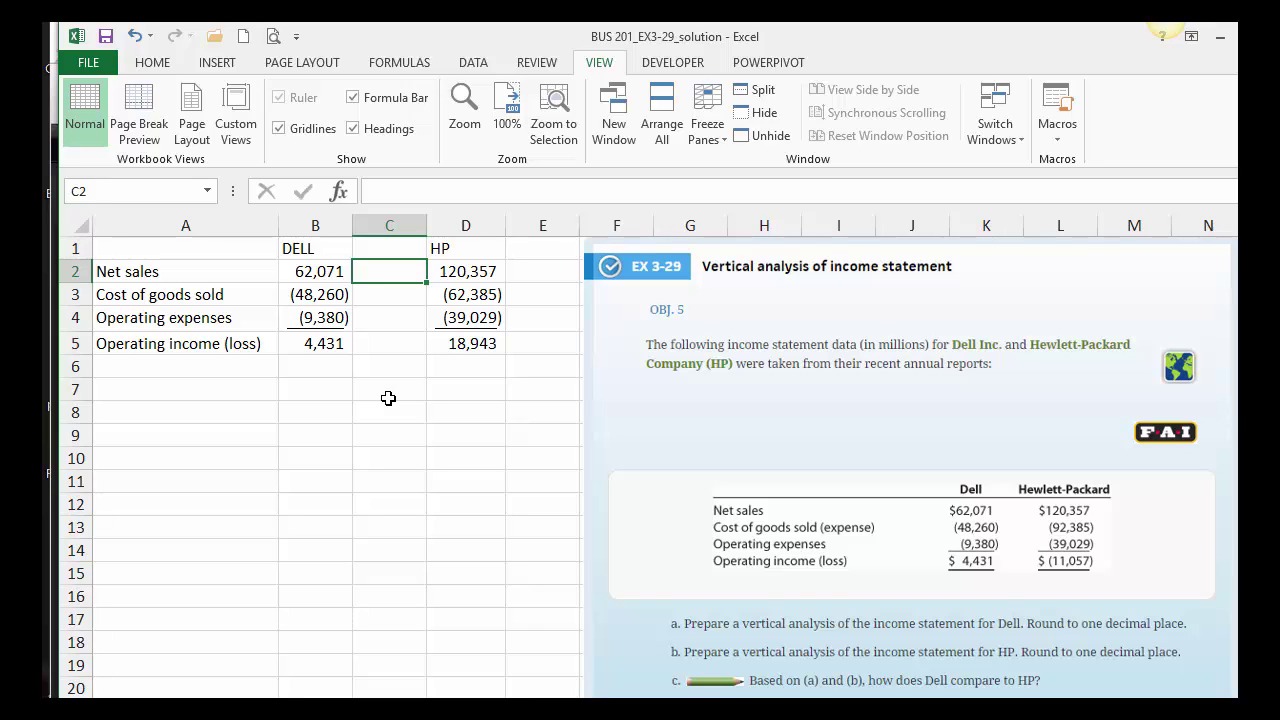
pyautogui.write('=')
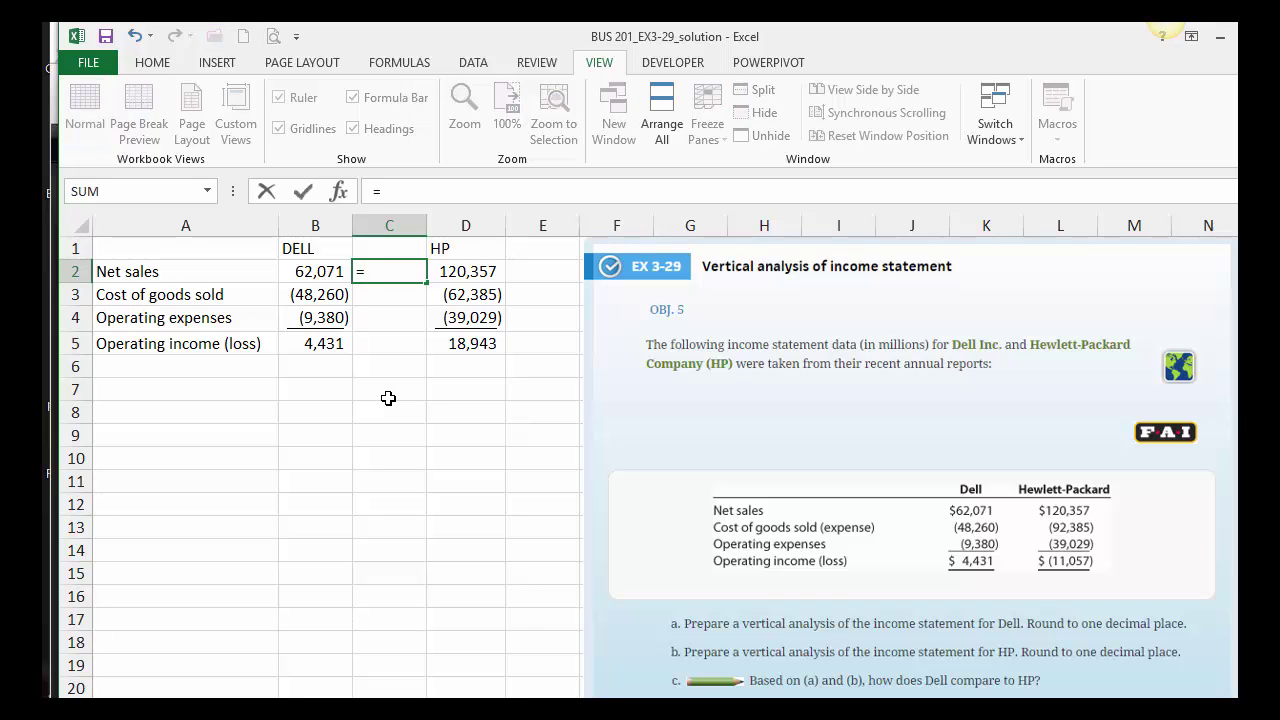
pyautogui.click(301, 272)
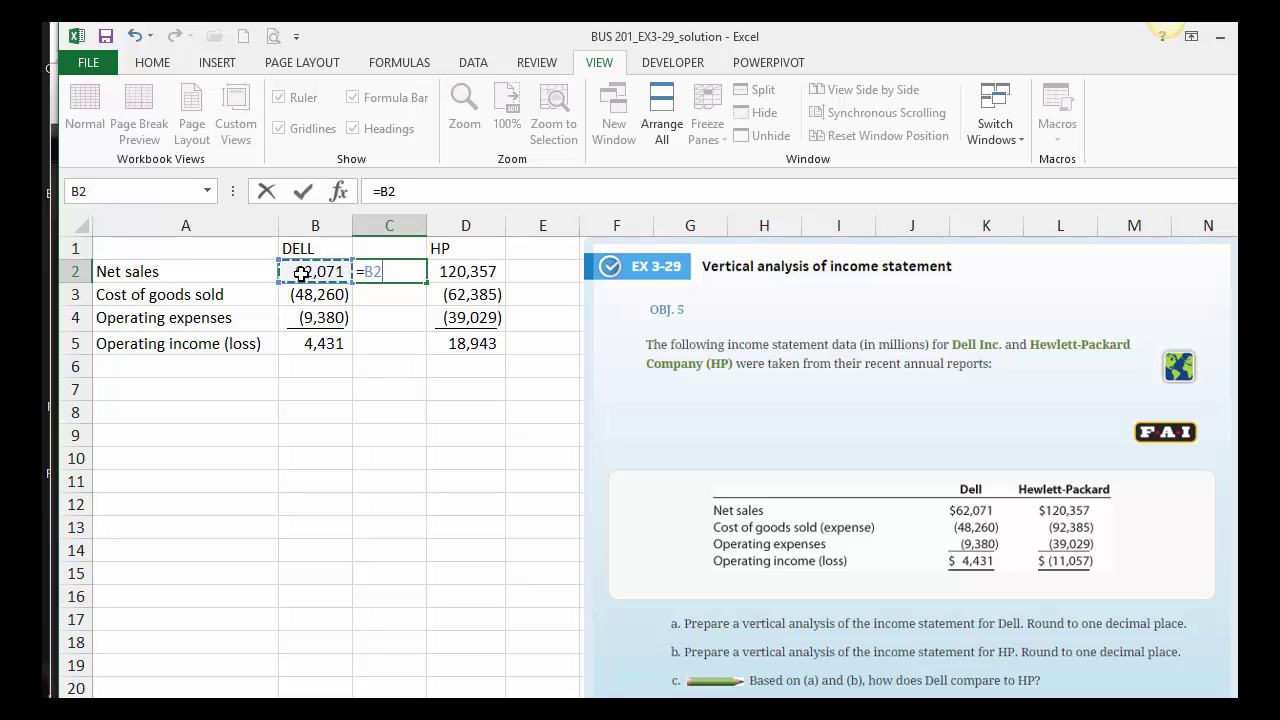
pyautogui.write('/')
pyautogui.click(301, 272)
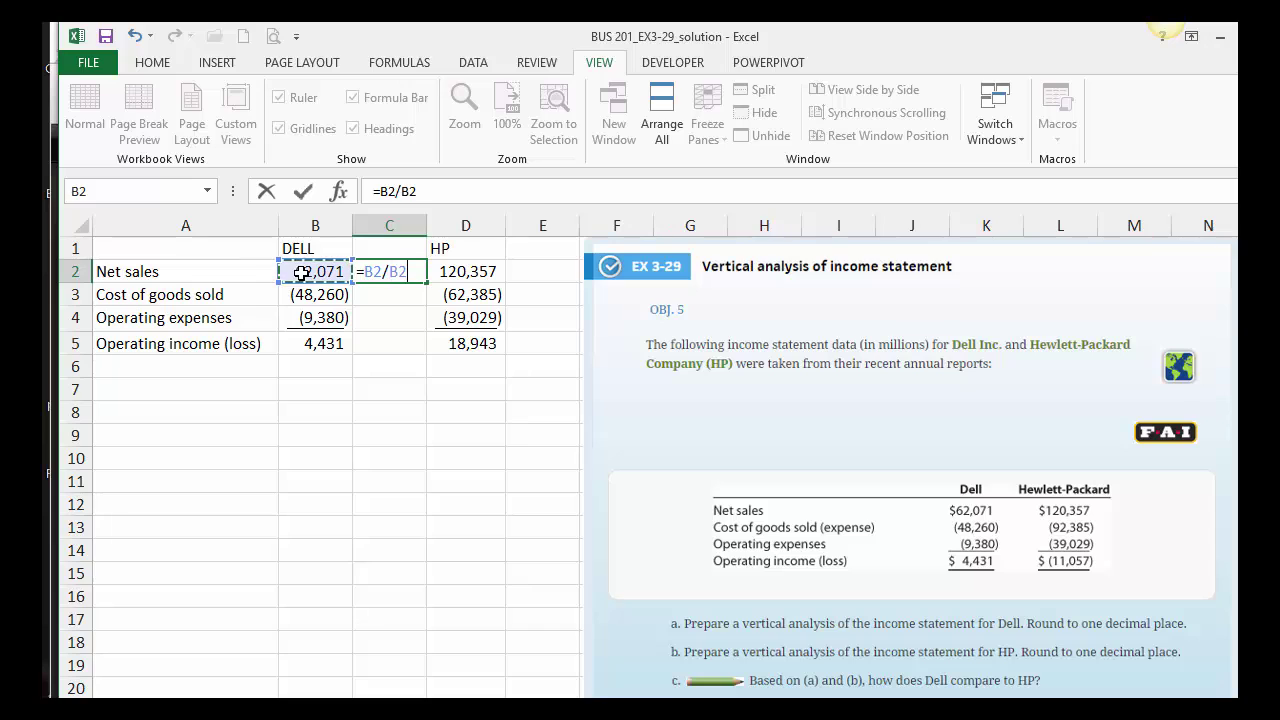
pyautogui.click(414, 192)
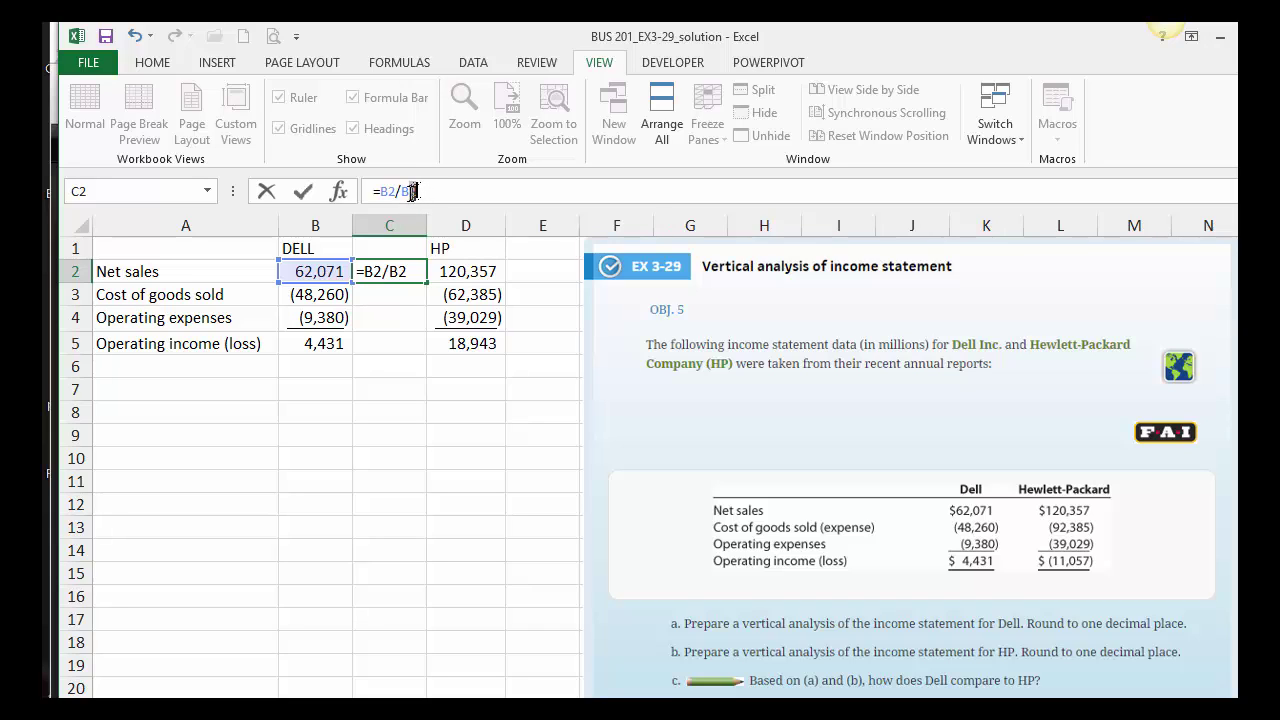
pyautogui.doubleClick(408, 191)
pyautogui.press('F4')
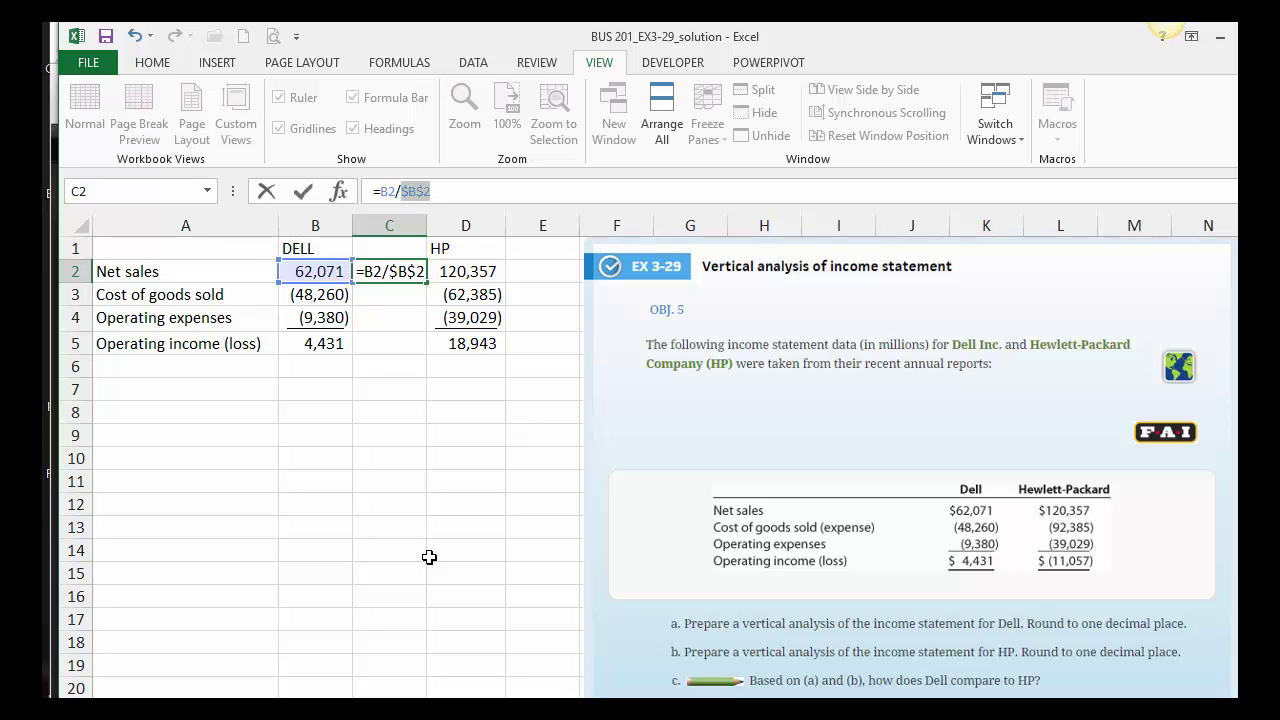
pyautogui.press('Return')
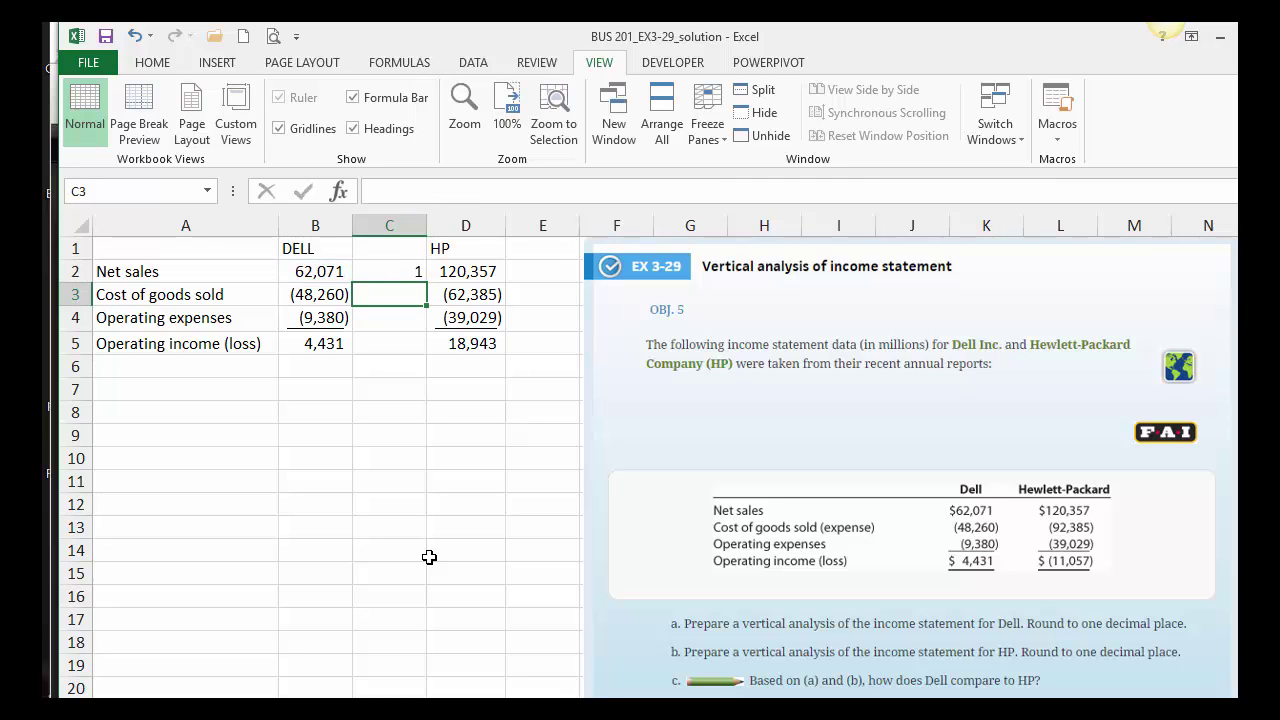
# Format Dell's net sales ratio in C2 as a percentage with one decimal place.
pyautogui.click(383, 274)
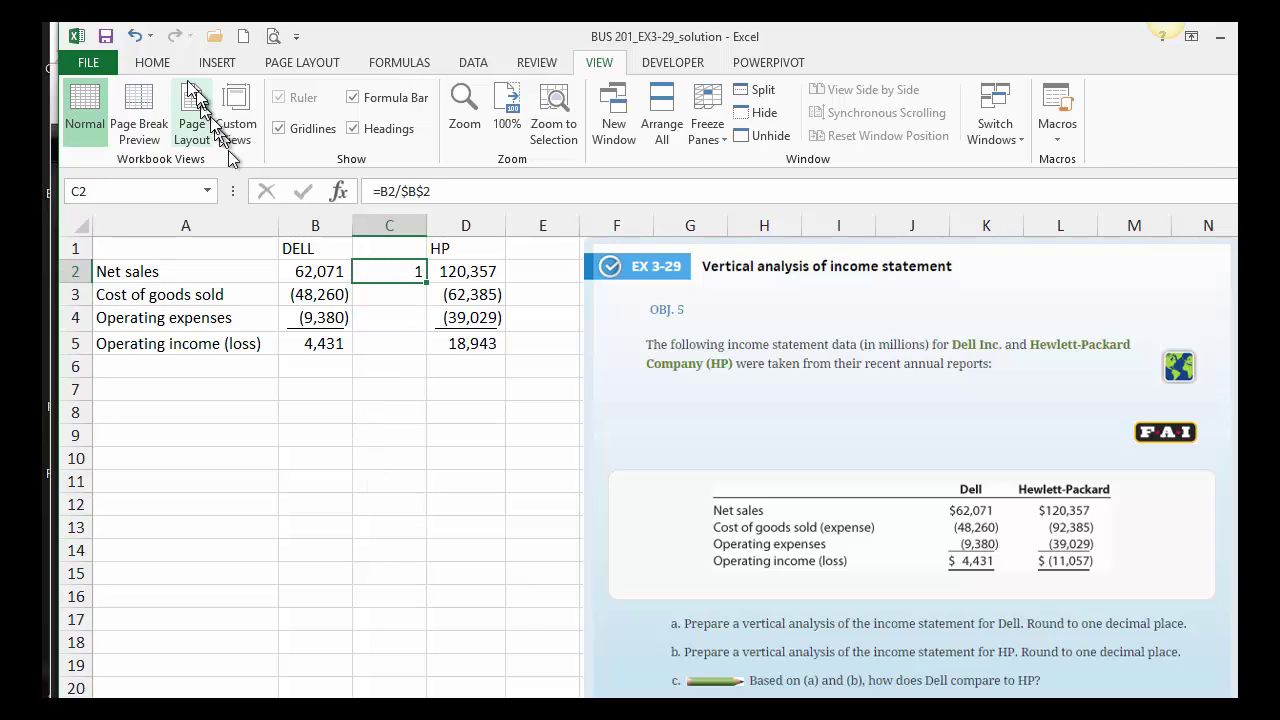
pyautogui.click(155, 63)
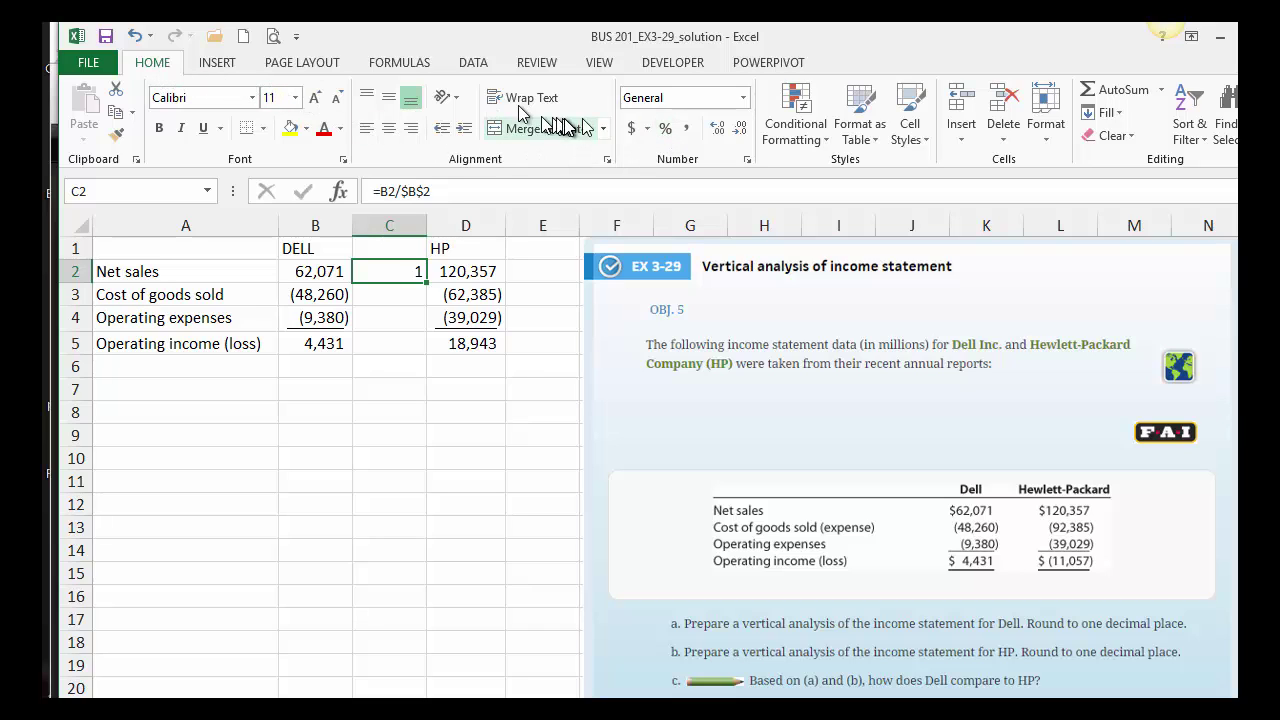
pyautogui.click(665, 130)
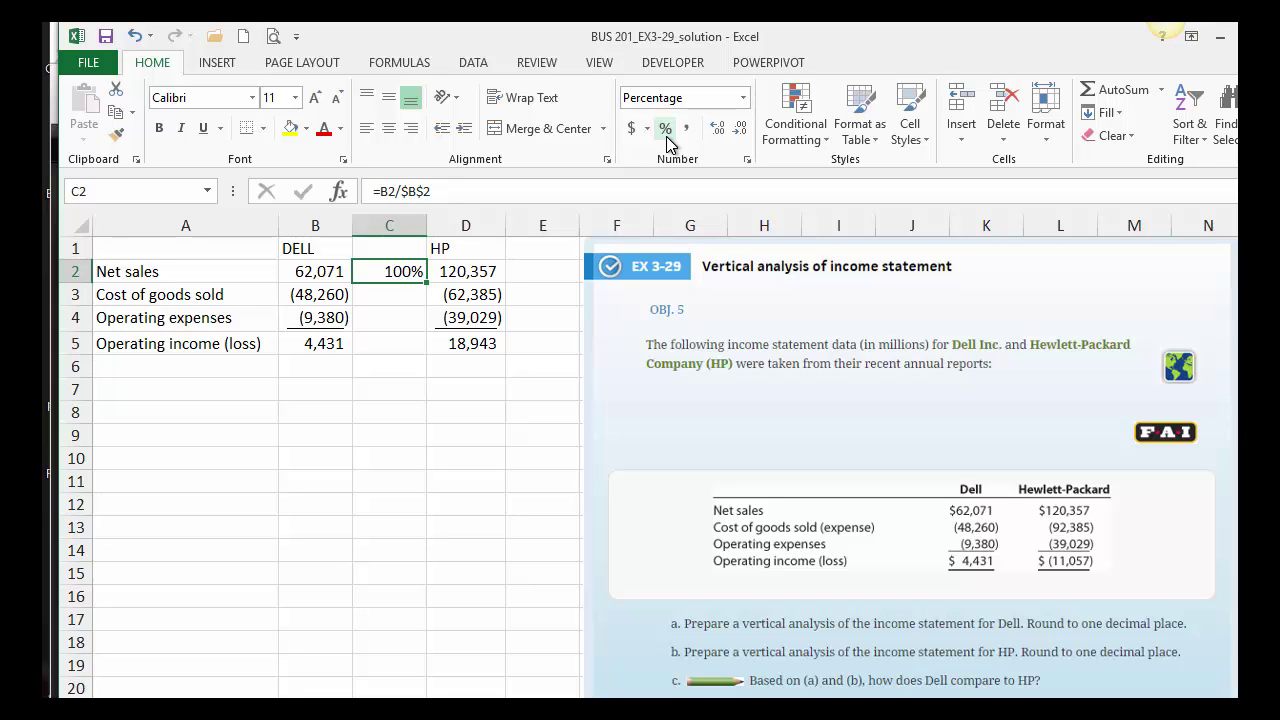
pyautogui.click(721, 138)
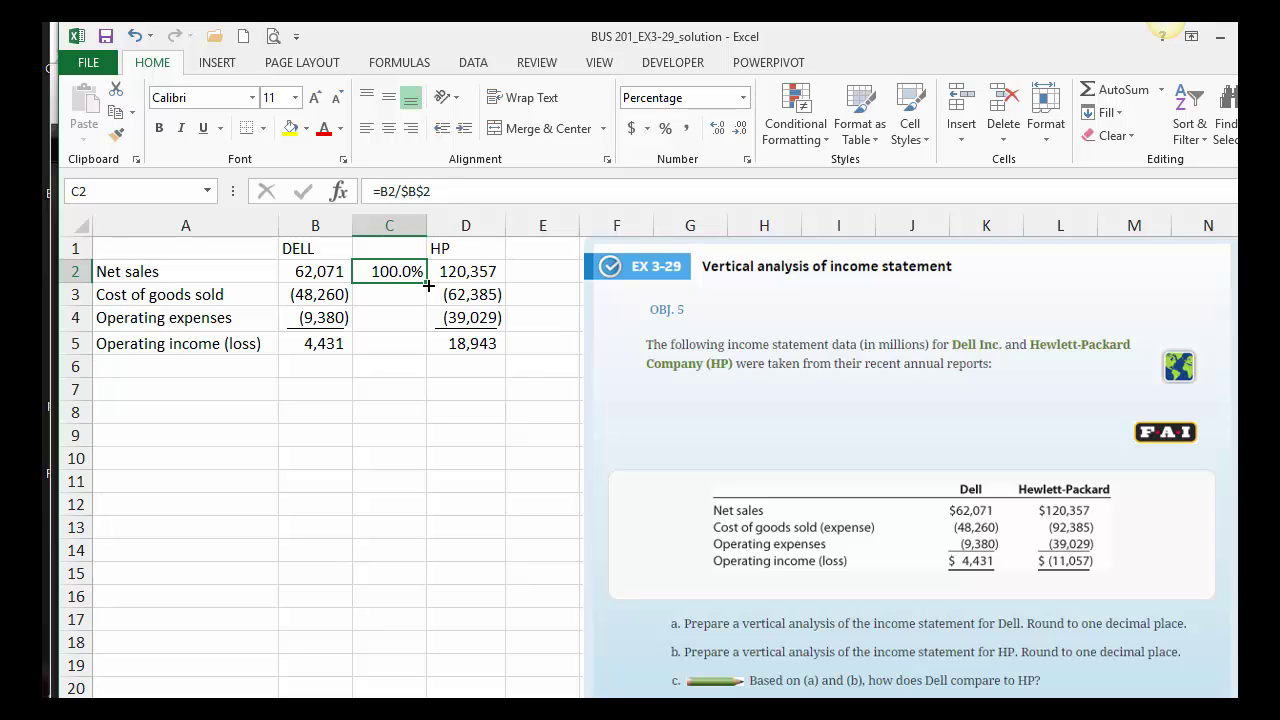
# Fill the percentage formula from C2 down through C5 for Dell's remaining income statement lines.
pyautogui.moveTo(428, 286); pyautogui.dragTo(425, 359)
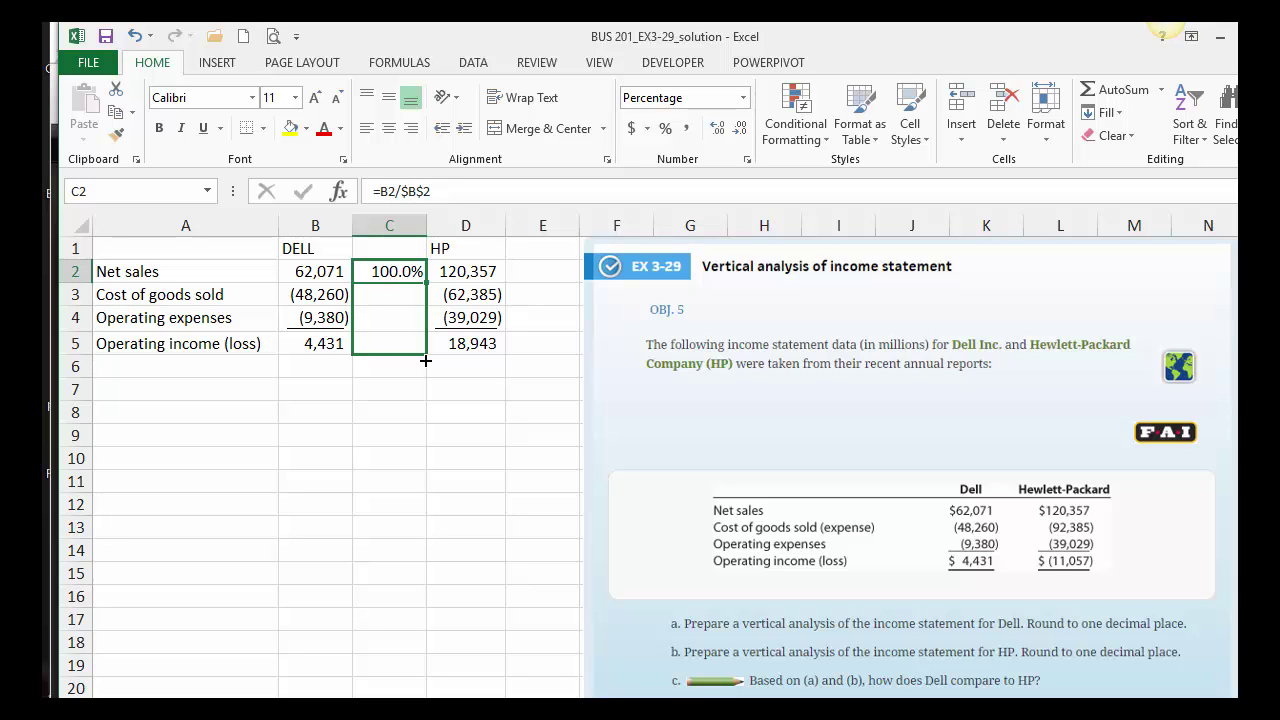
pyautogui.moveTo(425, 360); pyautogui.dragTo(425, 360)
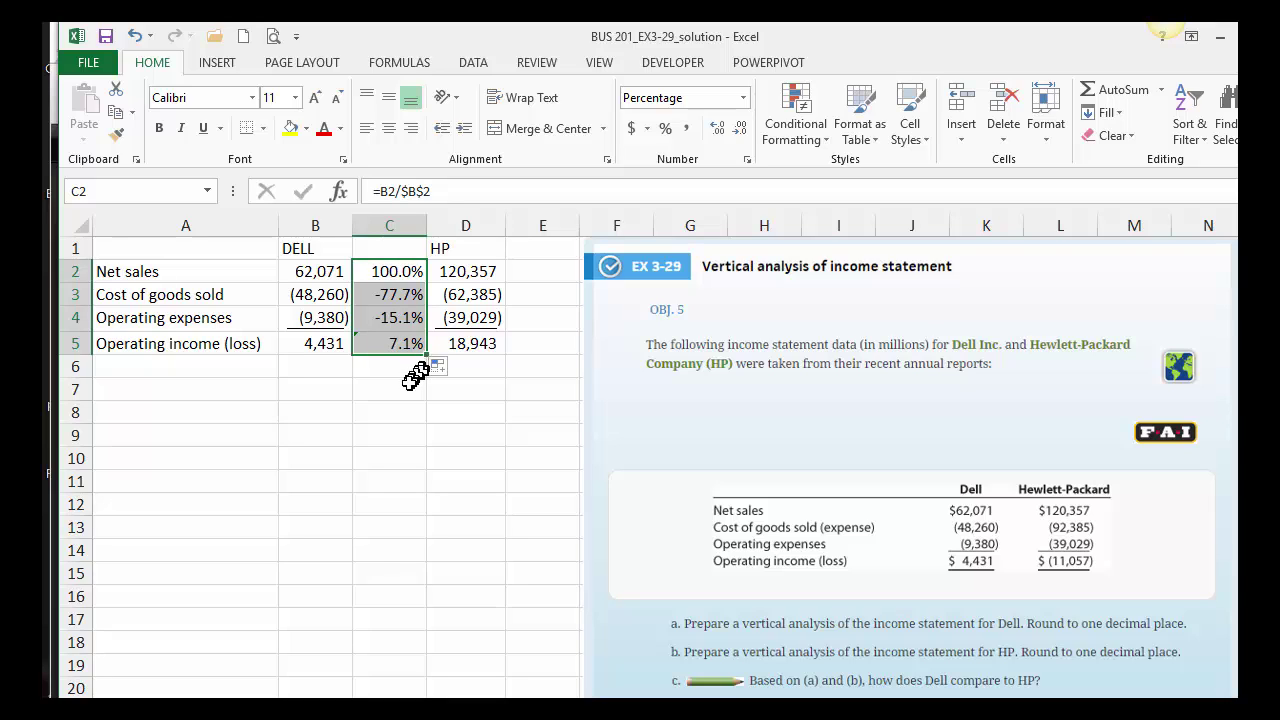
pyautogui.click(397, 392)
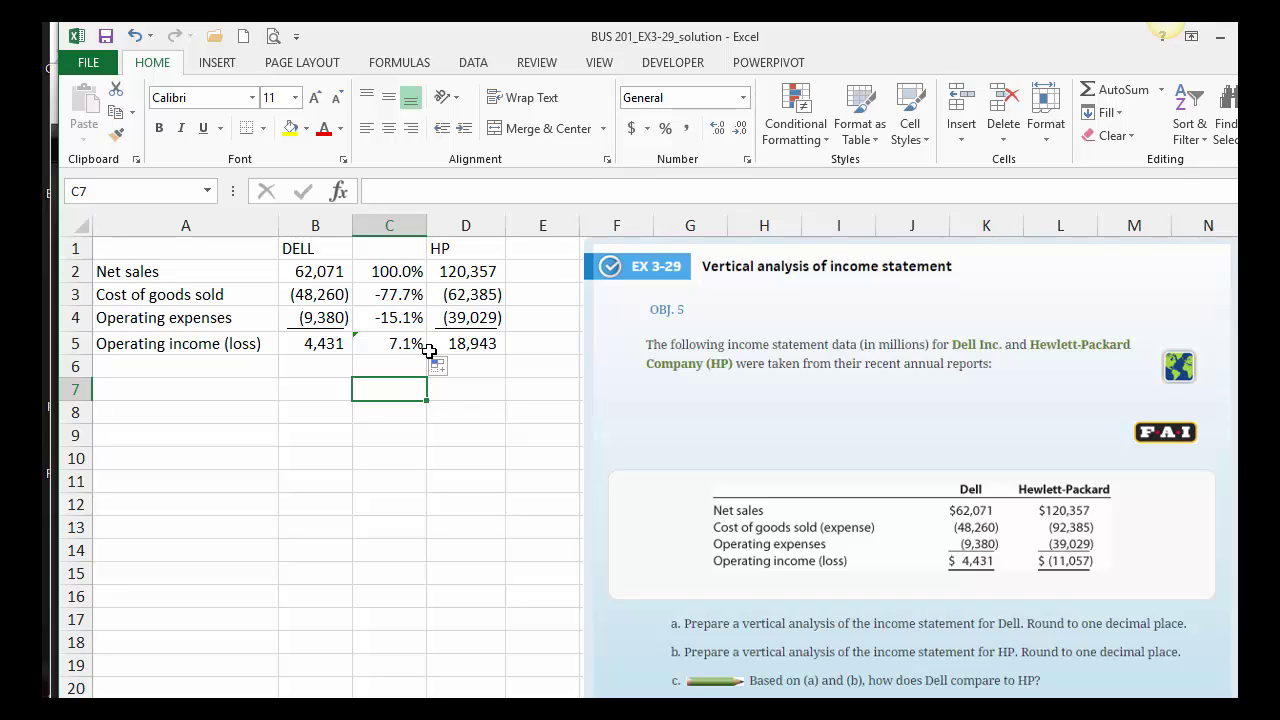
# Underline Dell's operating expenses percentage in cell C4.
pyautogui.click(405, 317)
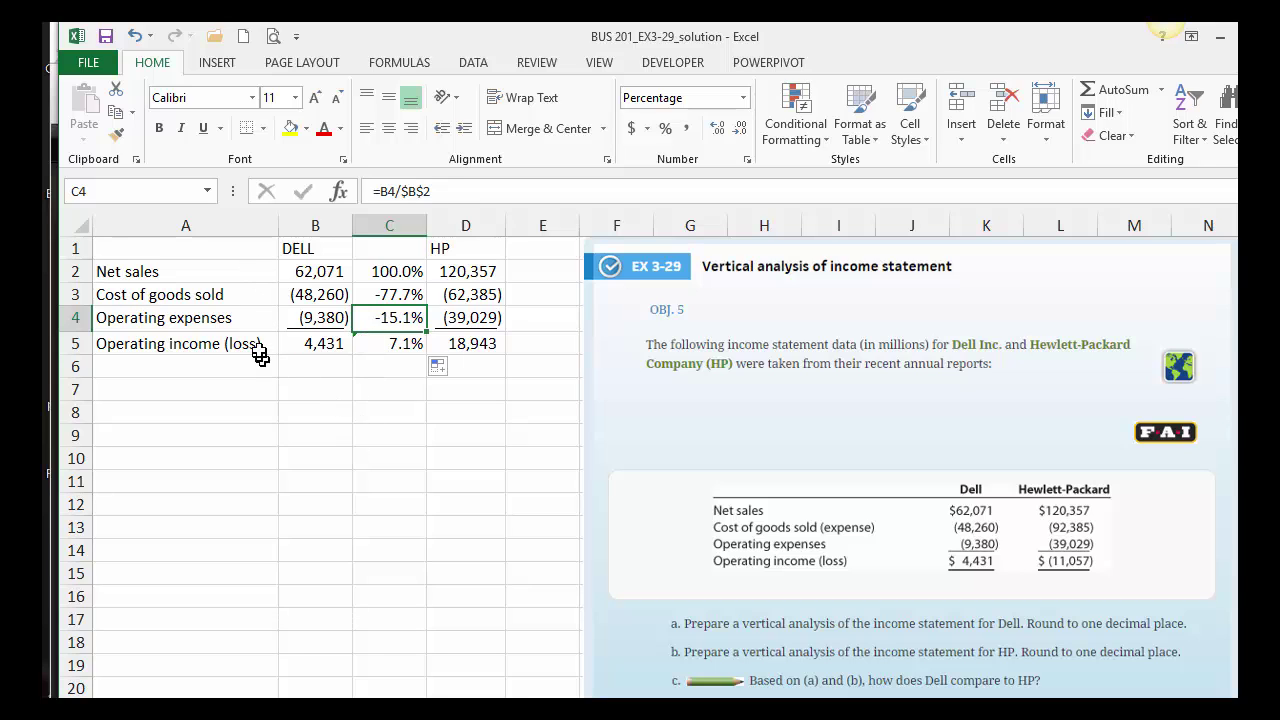
pyautogui.click(204, 128)
pyautogui.click(411, 392)
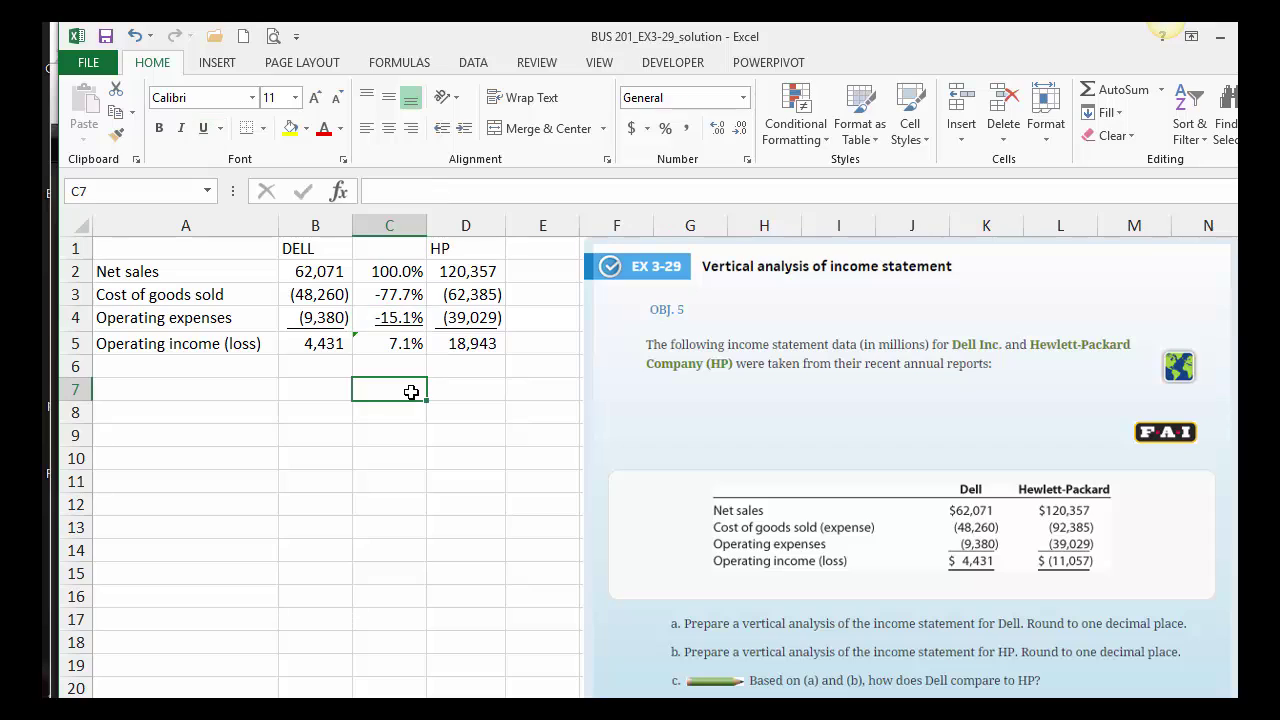
# Enter =D2/$D$2 in cell E2 to express HP's net sales as a share of net sales, with an absolute denominator.
pyautogui.click(534, 275)
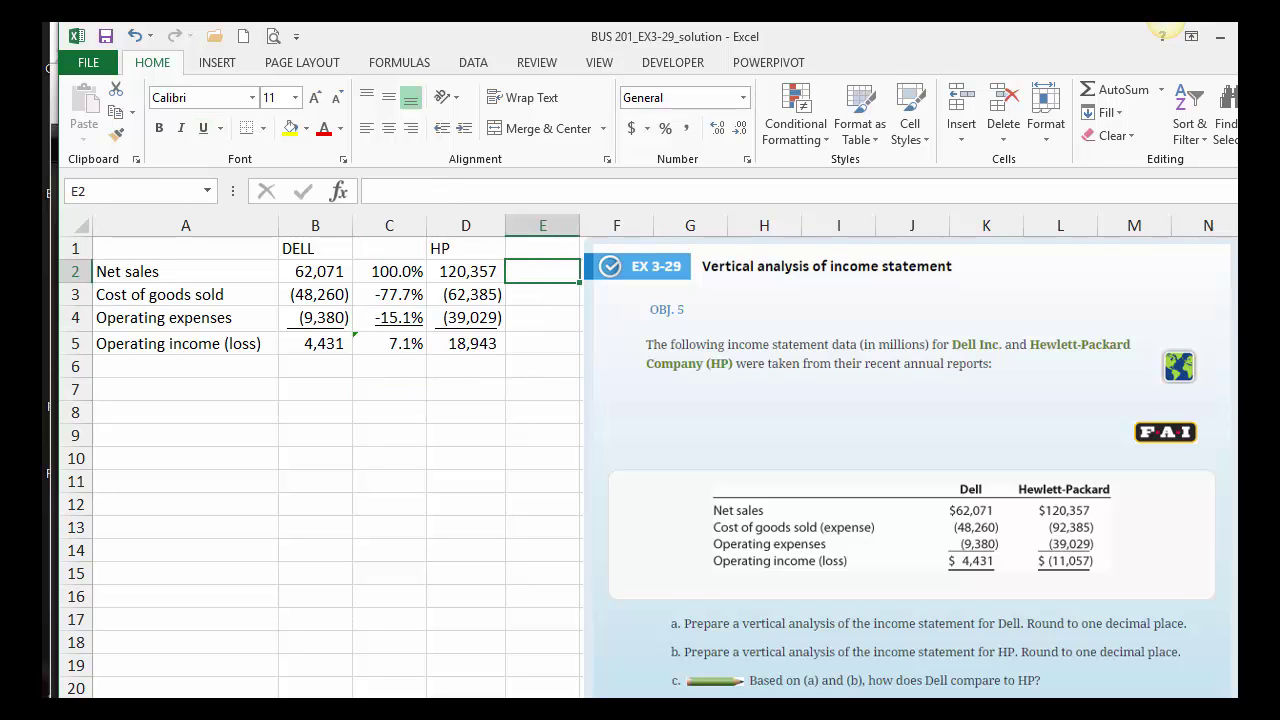
pyautogui.write('=')
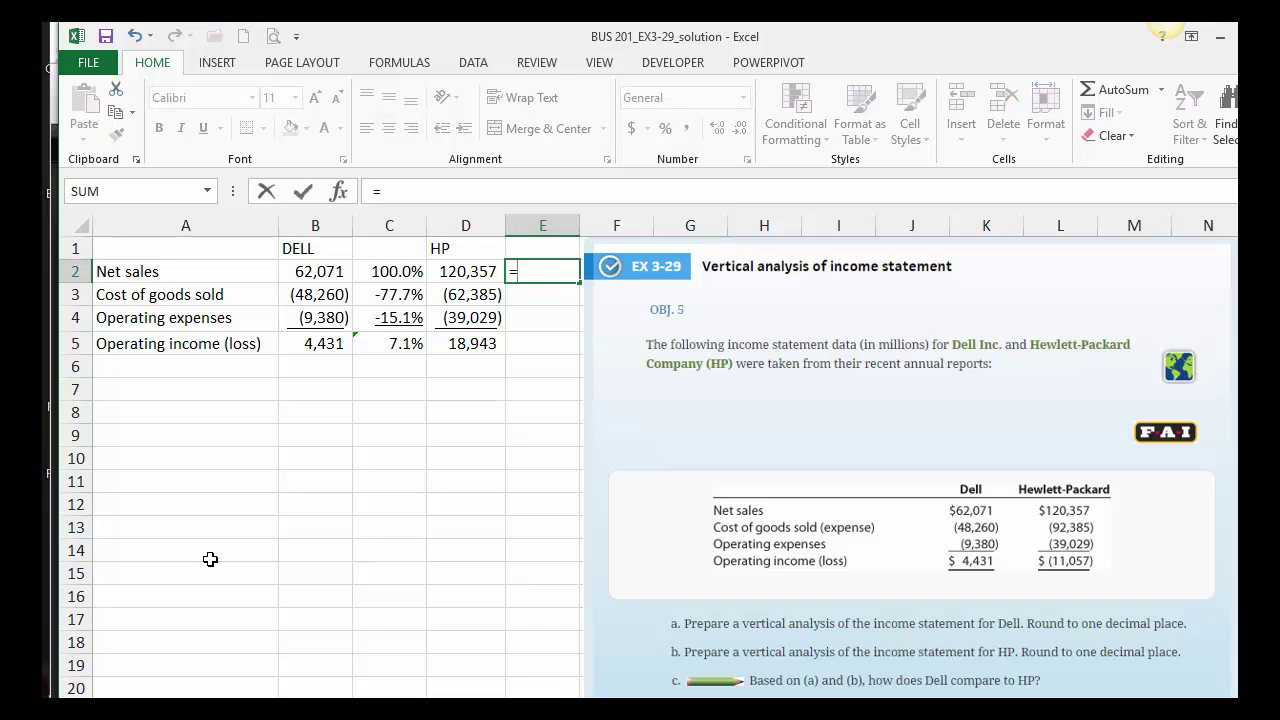
pyautogui.click(444, 273)
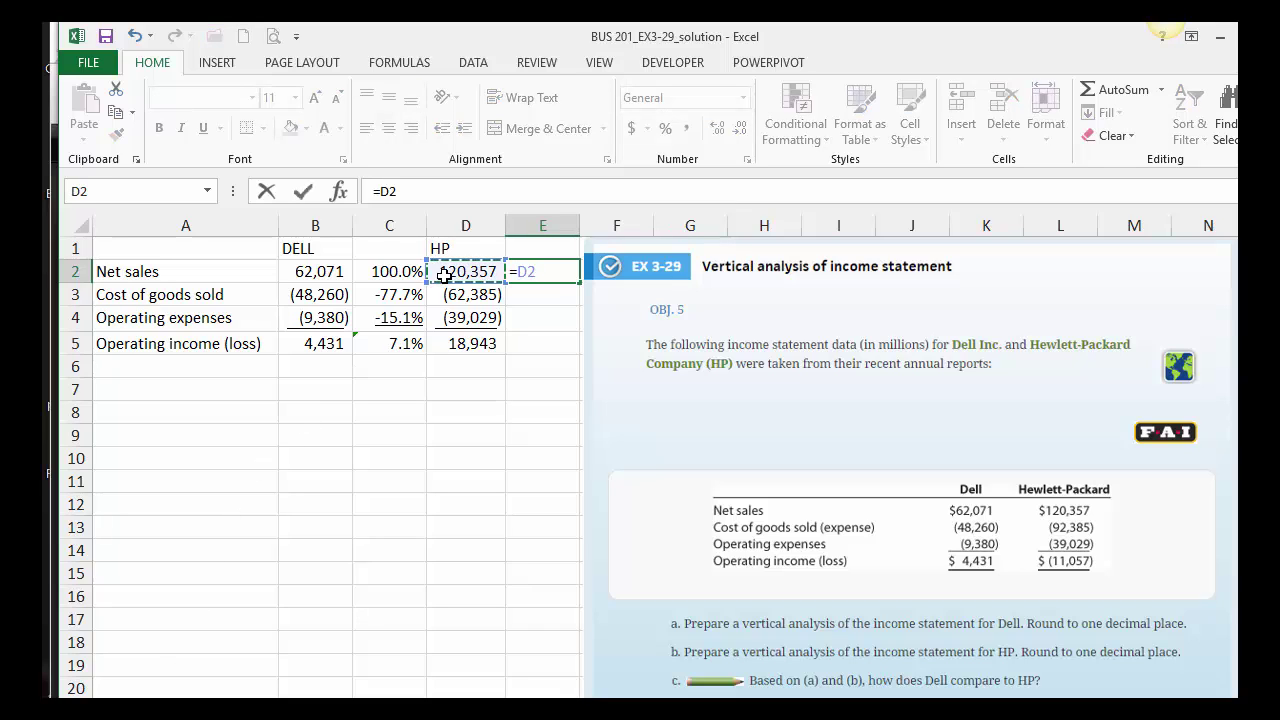
pyautogui.write('/')
pyautogui.click(444, 273)
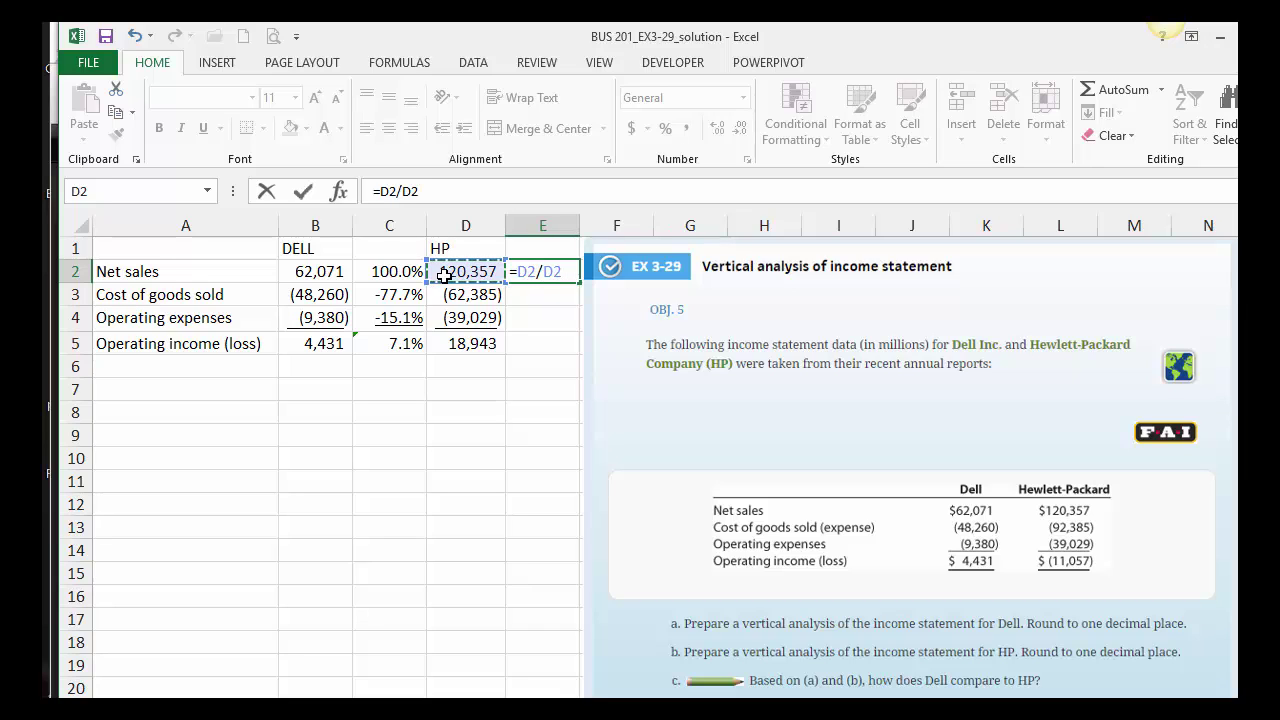
pyautogui.press('F4')
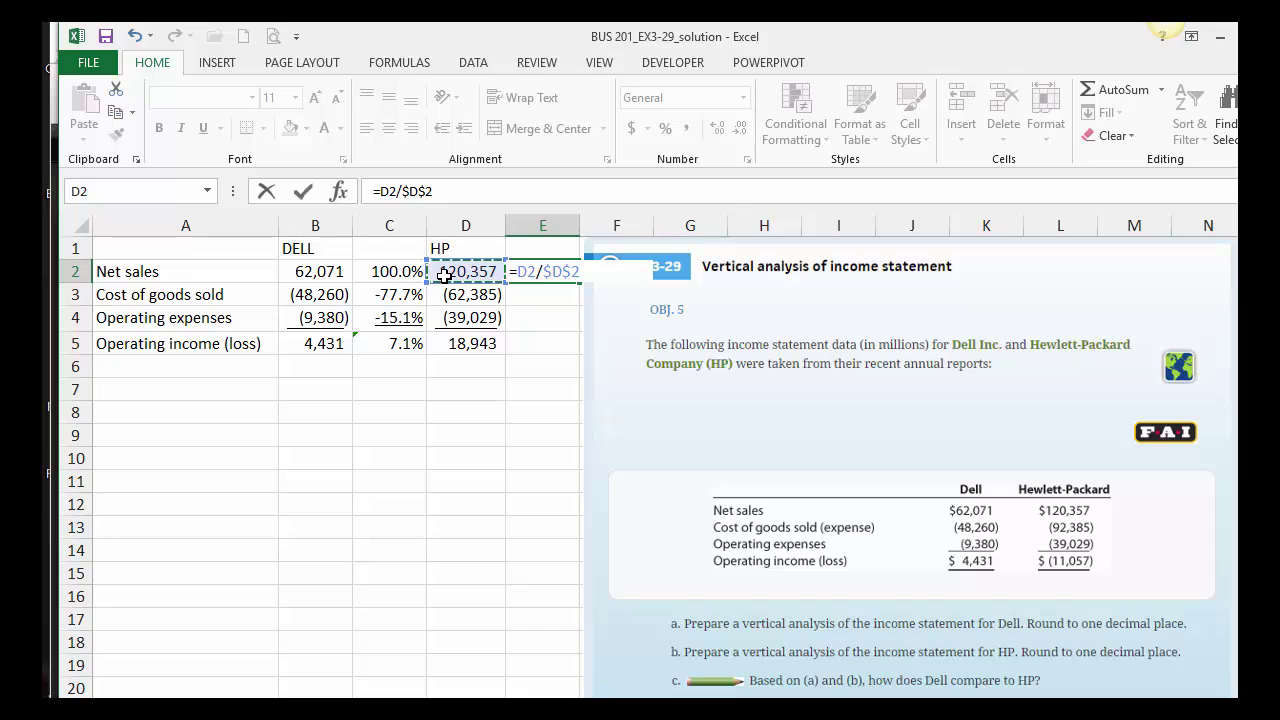
pyautogui.press('Return')
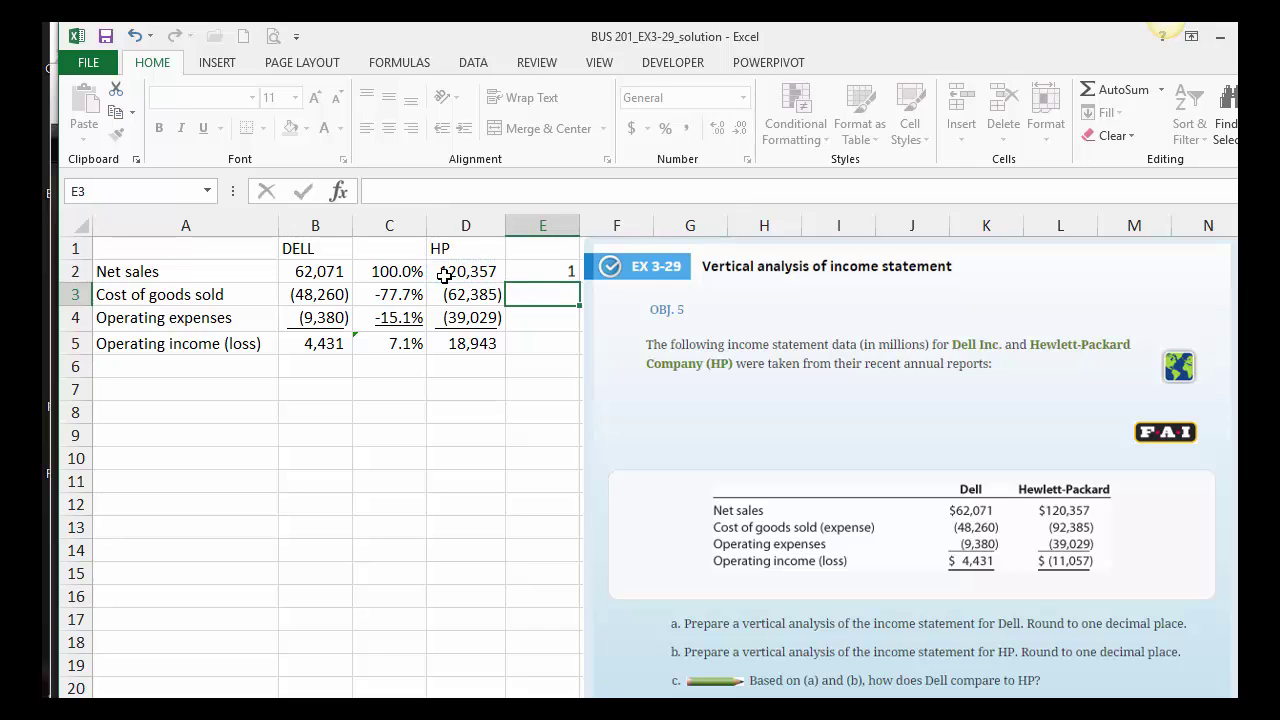
# Format HP's net sales ratio in E2 as a percentage with one decimal place.
pyautogui.click(550, 271)
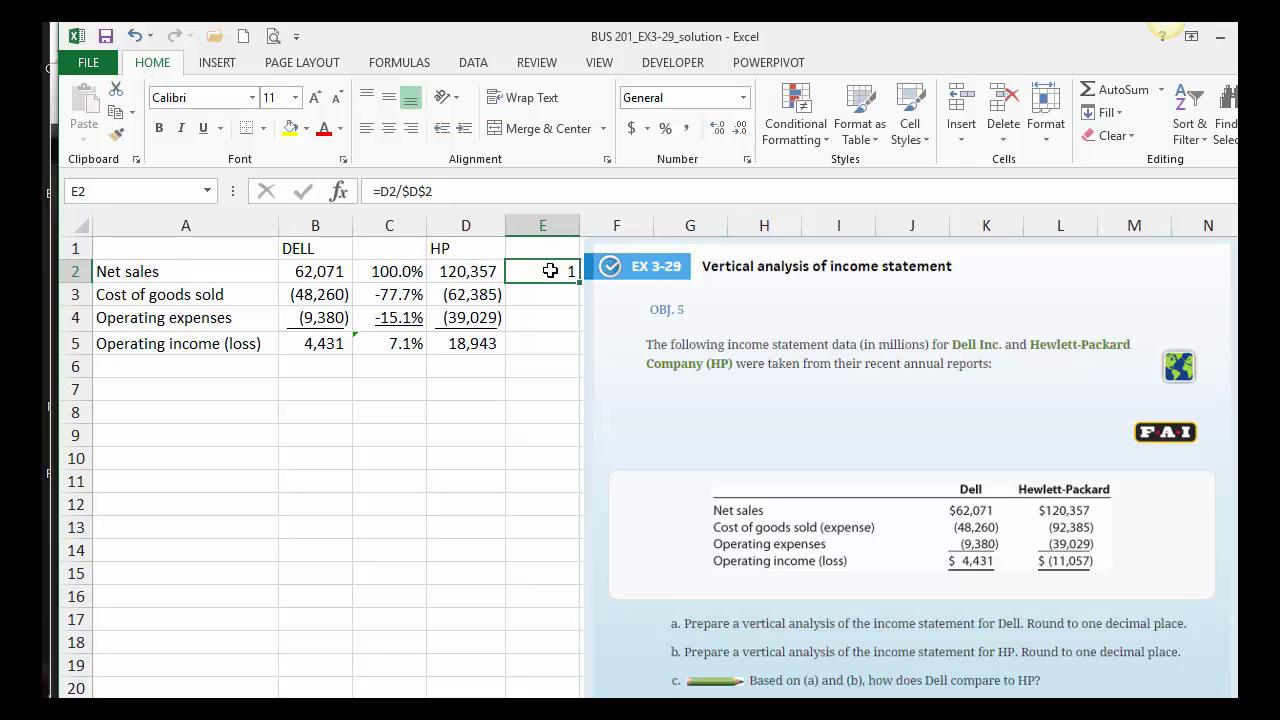
pyautogui.click(663, 130)
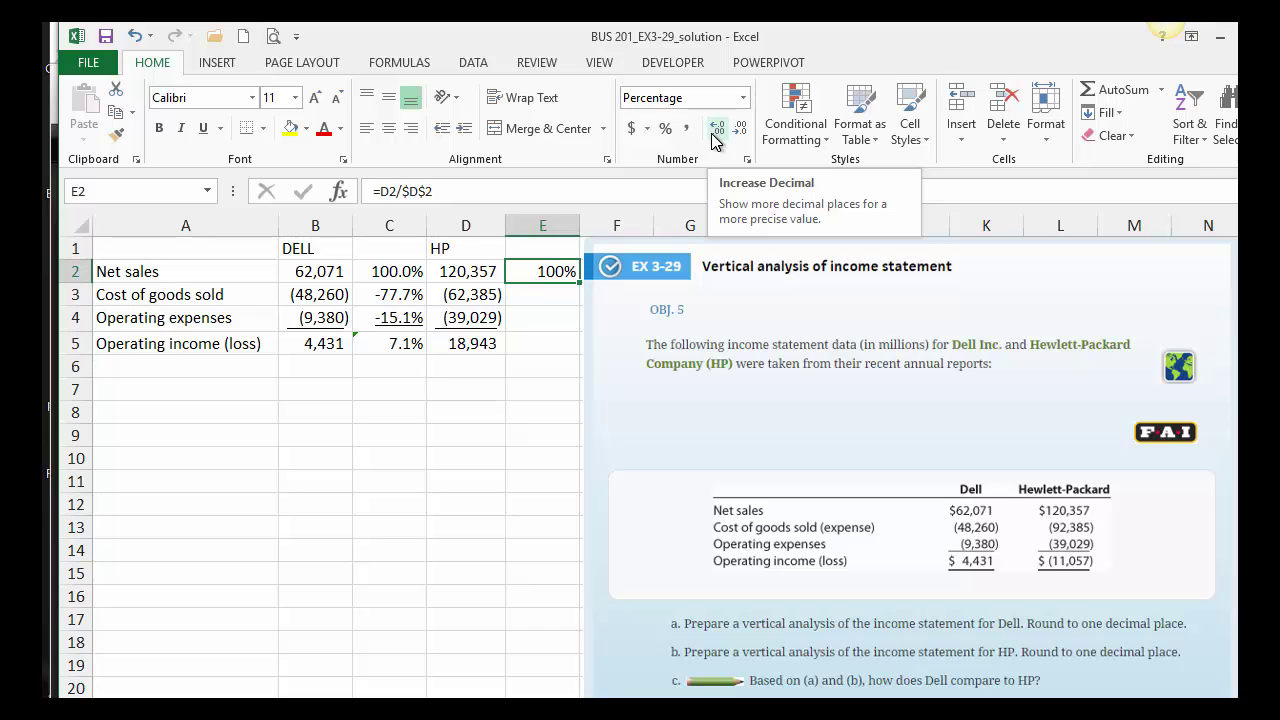
pyautogui.click(716, 130)
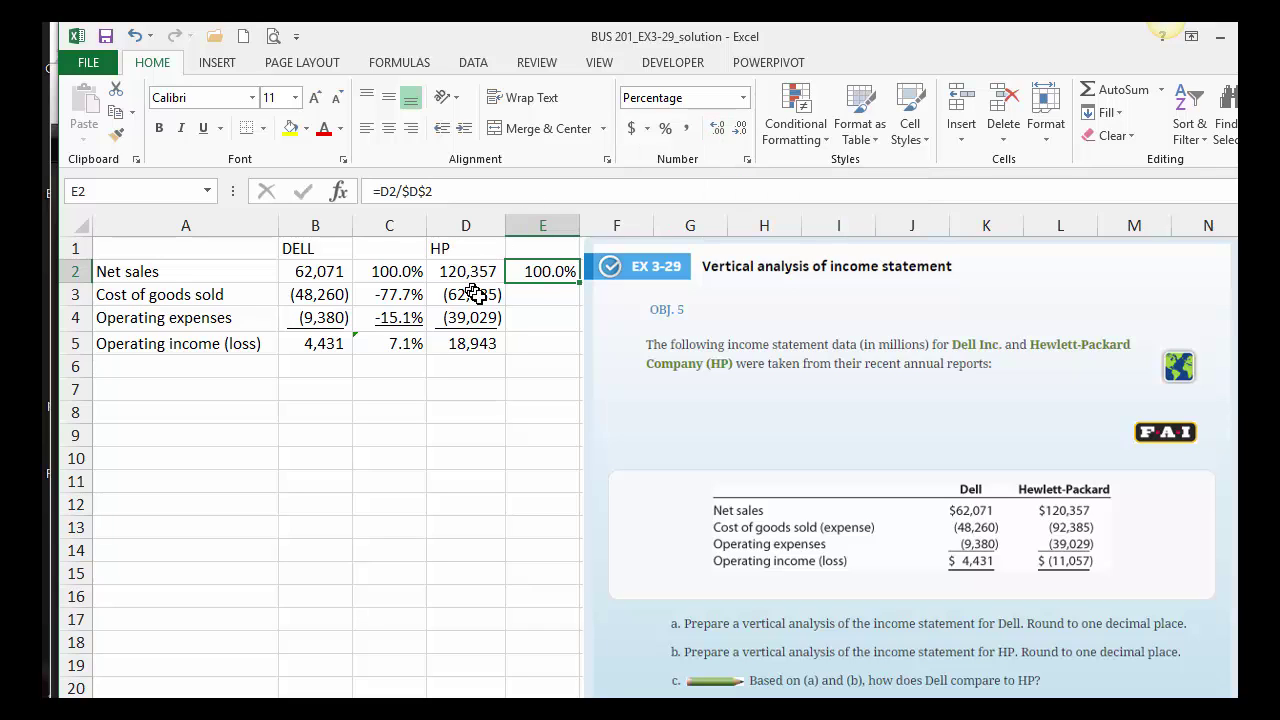
# Move the exercise picture slightly away from column E and fill the percentage formula from E2 down through E5.
pyautogui.click(580, 289)
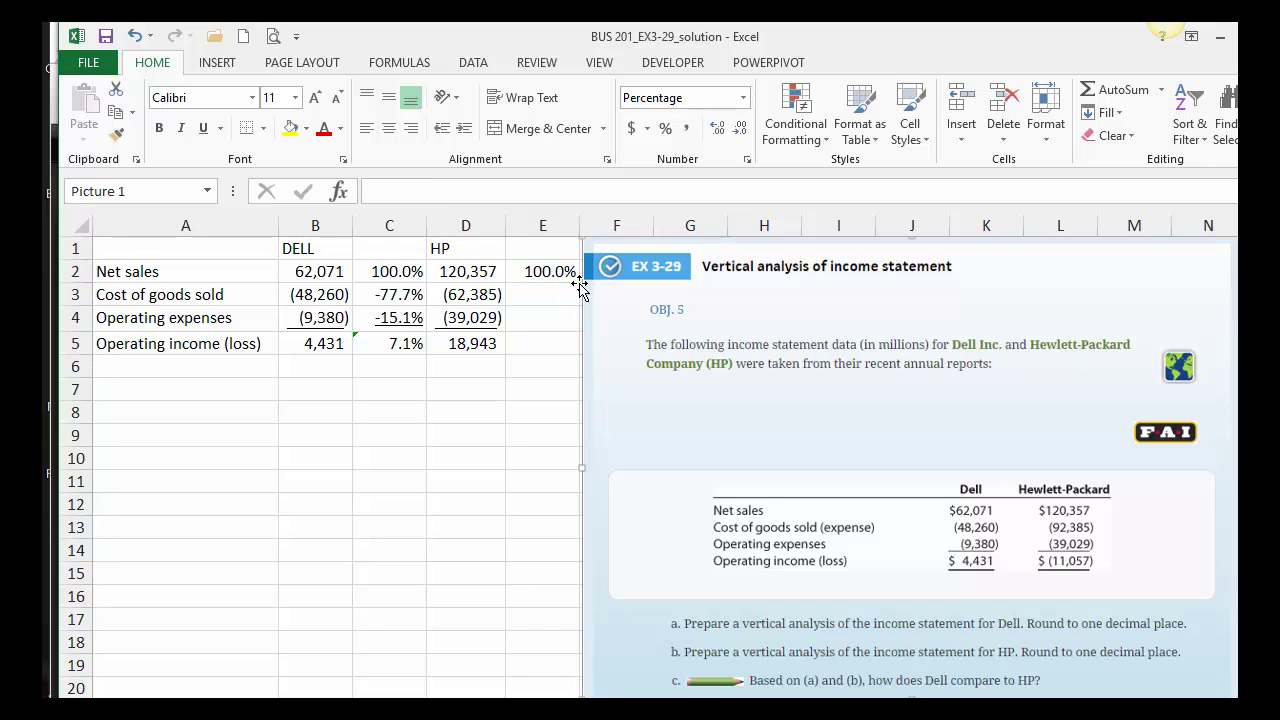
pyautogui.moveTo(580, 287)
pyautogui.mouseDown()
pyautogui.moveTo(577, 305)
pyautogui.moveTo(590, 293)
pyautogui.mouseUp()
pyautogui.moveTo(580, 283); pyautogui.dragTo(574, 345)
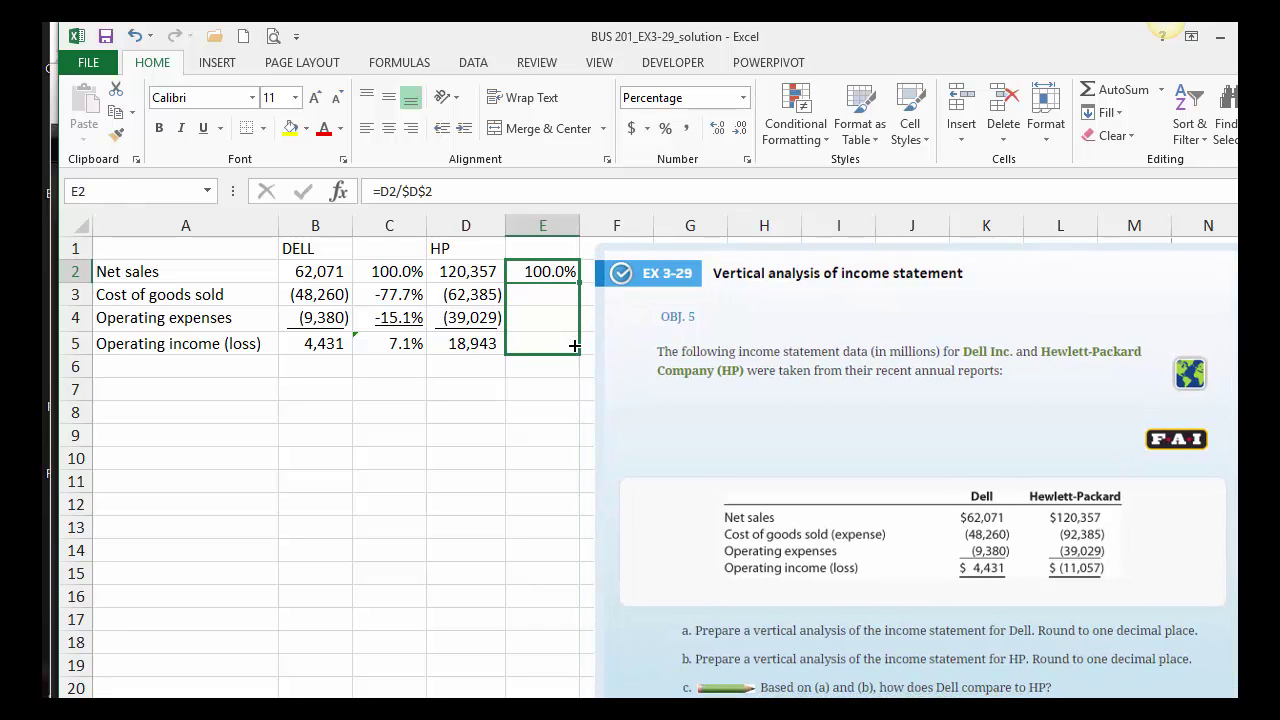
pyautogui.moveTo(574, 345); pyautogui.dragTo(574, 346)
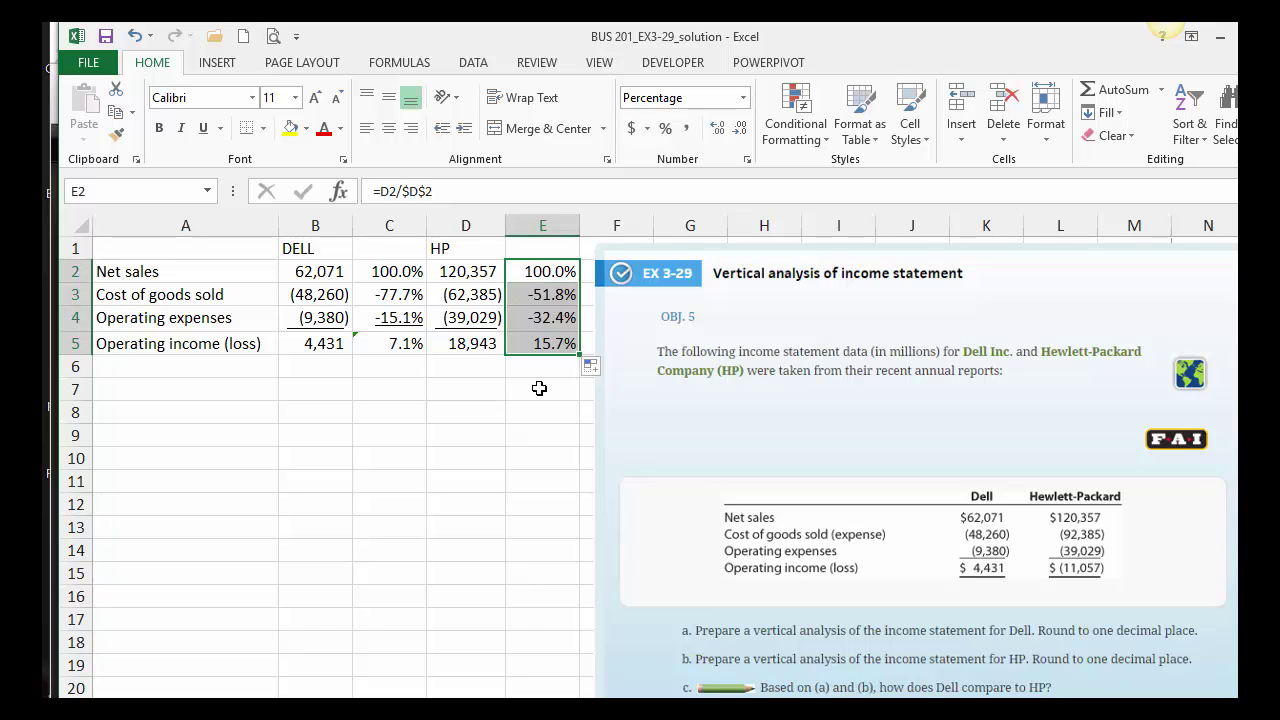
# Underline HP's operating expenses percentage in cell E4.
pyautogui.click(532, 317)
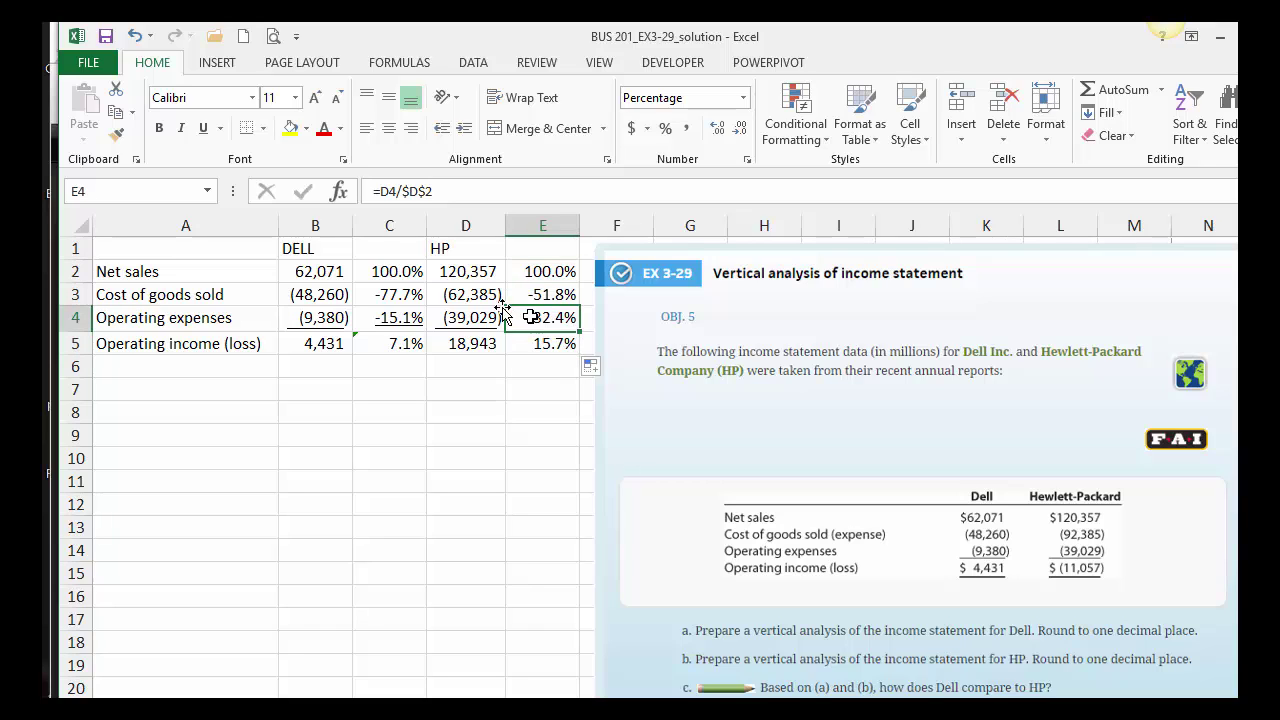
pyautogui.click(203, 128)
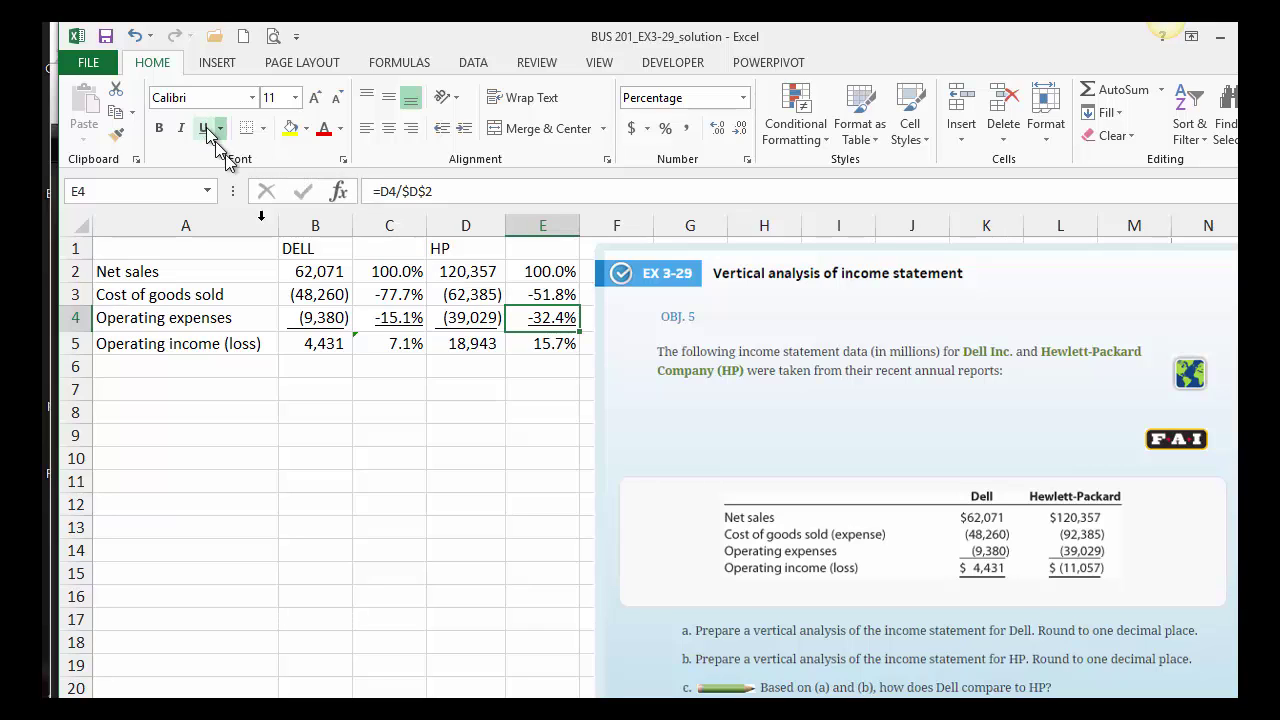
pyautogui.click(462, 432)
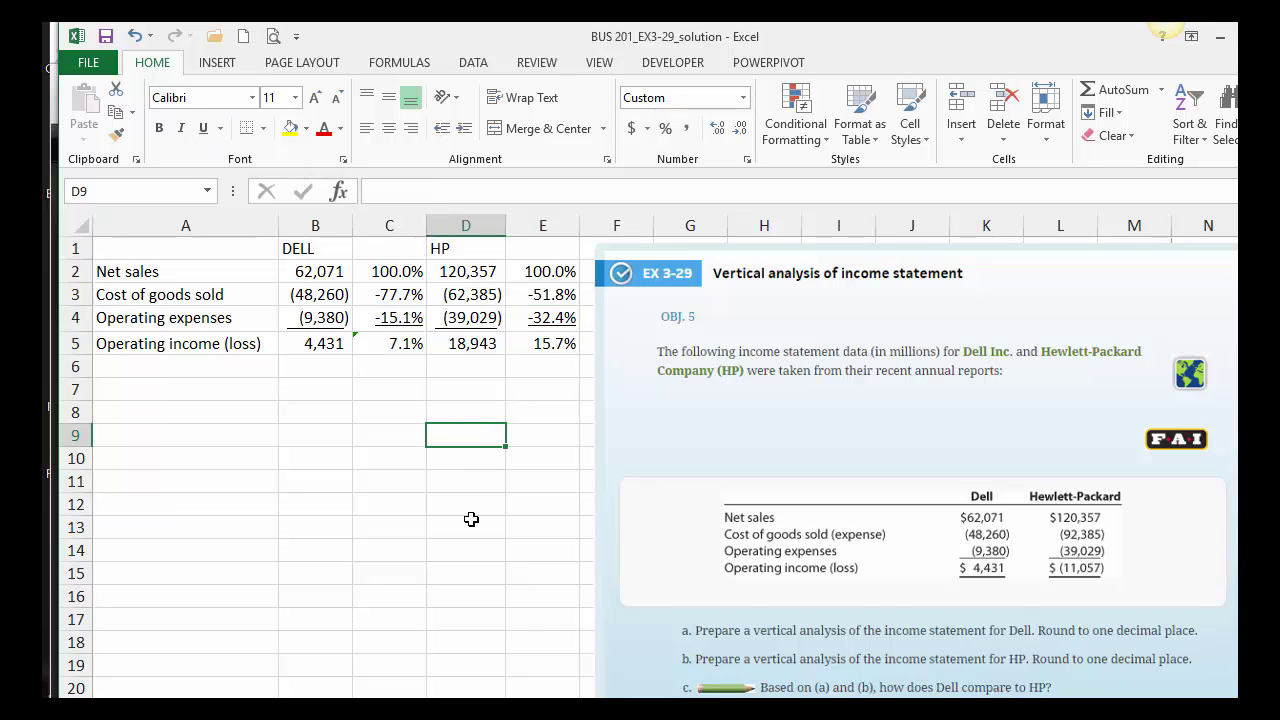